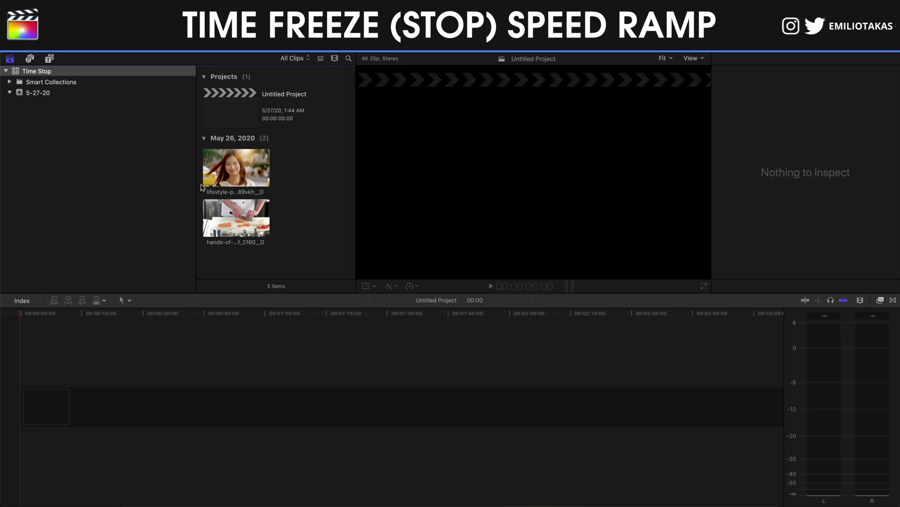
Step: Add the lifestyle portrait clip to the beginning of the empty project timeline and place the playhead at its start
drag(207, 183, 33, 385)
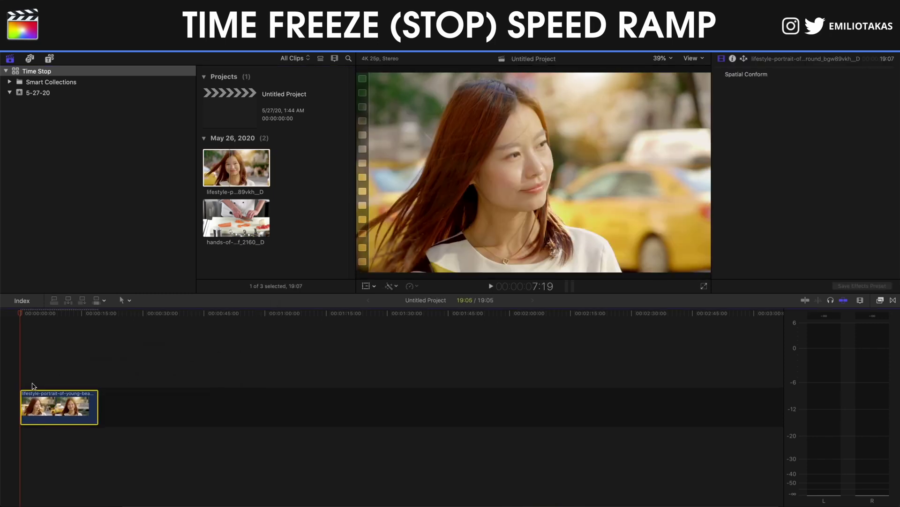
click(22, 379)
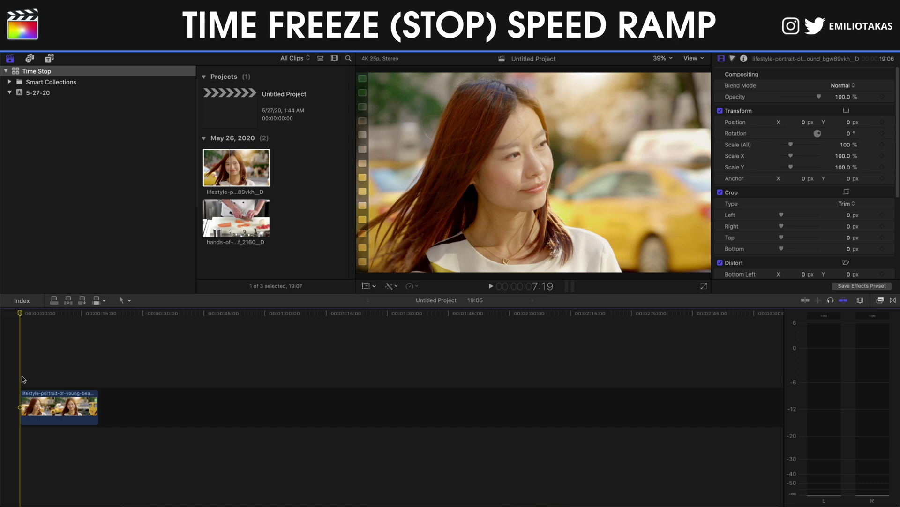
key(super+equal)
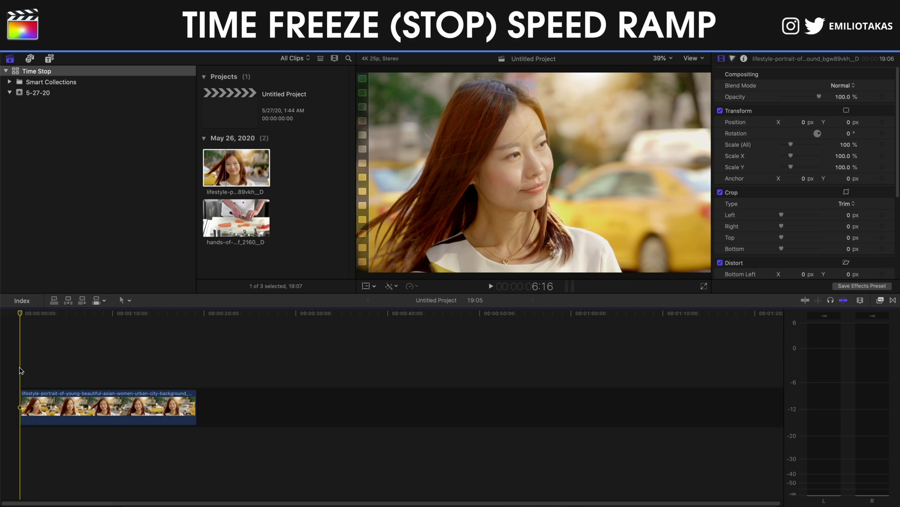
key(super+equal)
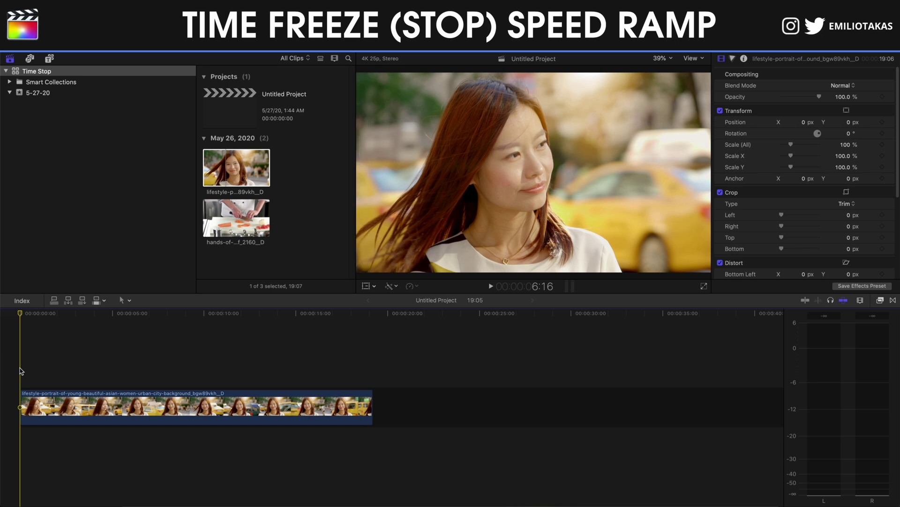
Step: Play the portrait clip and step frame by frame to park the playhead at 5:17, where the woman faces the camera
key(space)
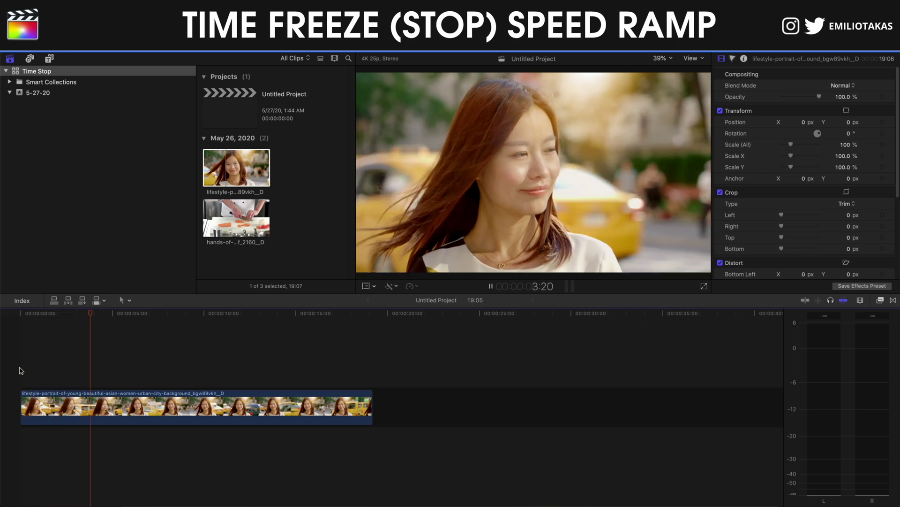
key(space)
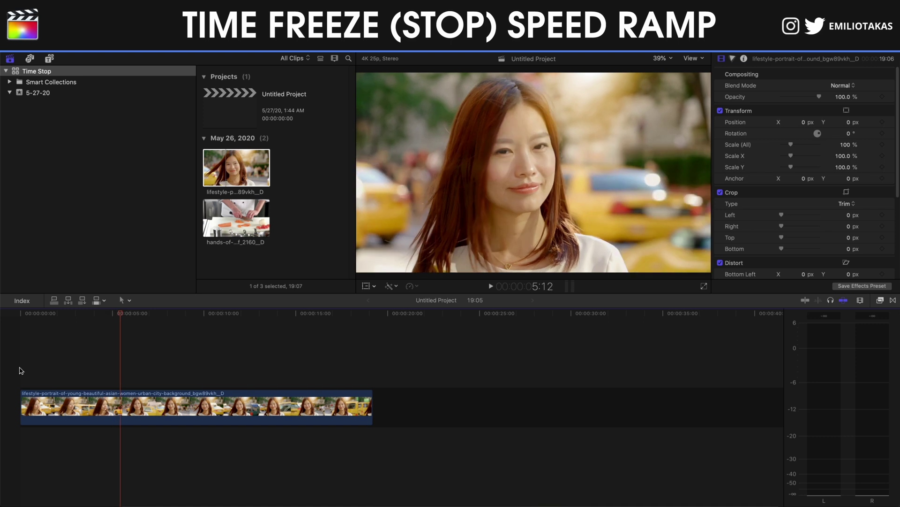
key(Right)
key(Right)
key(Right)
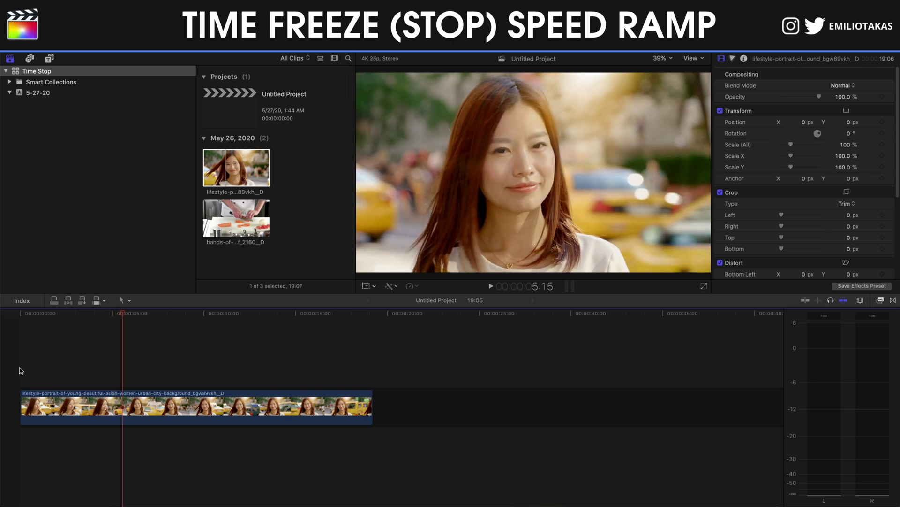
key(Left)
key(Left)
key(Left)
key(Left)
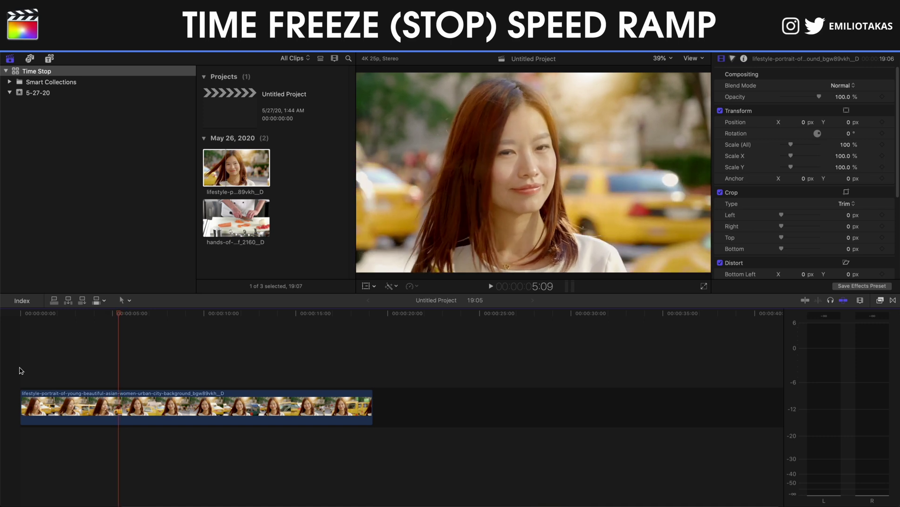
key(Left)
key(Left)
key(Left)
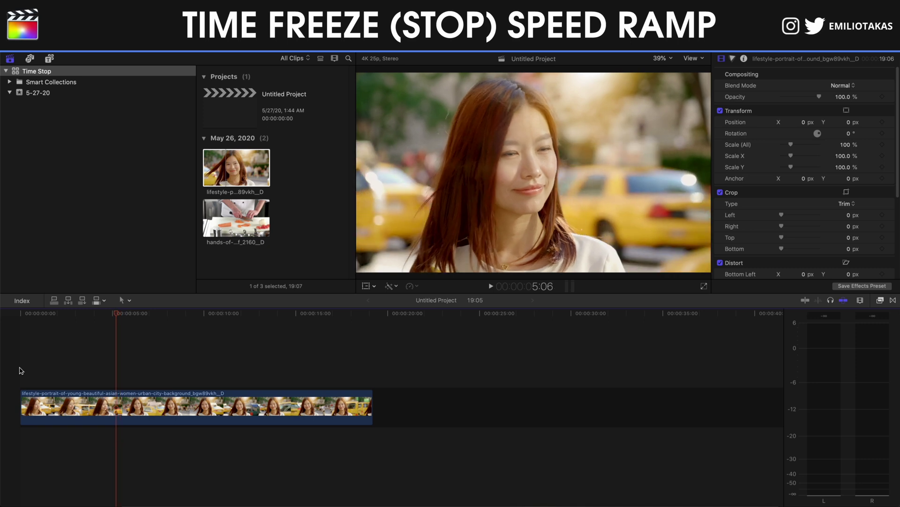
key(Right)
key(Right)
key(Right)
key(Right)
key(Right)
key(Right)
key(Right)
key(Right)
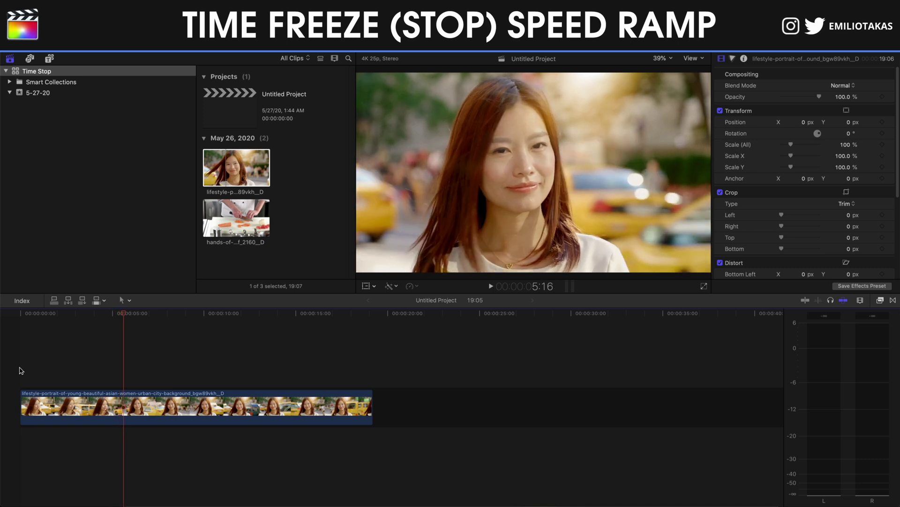
key(Right)
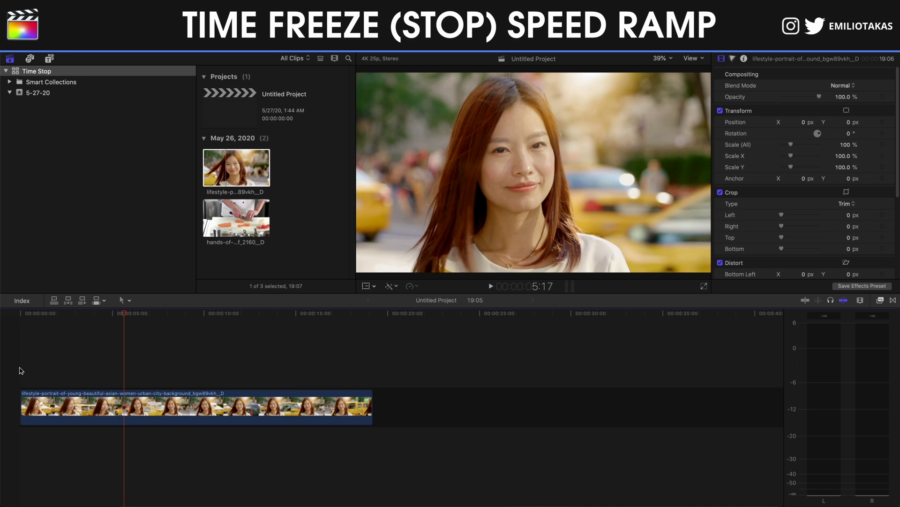
Step: Mark a range of about 7 frames from the playhead in the portrait clip and set its custom speed rate to 1%
key(b)
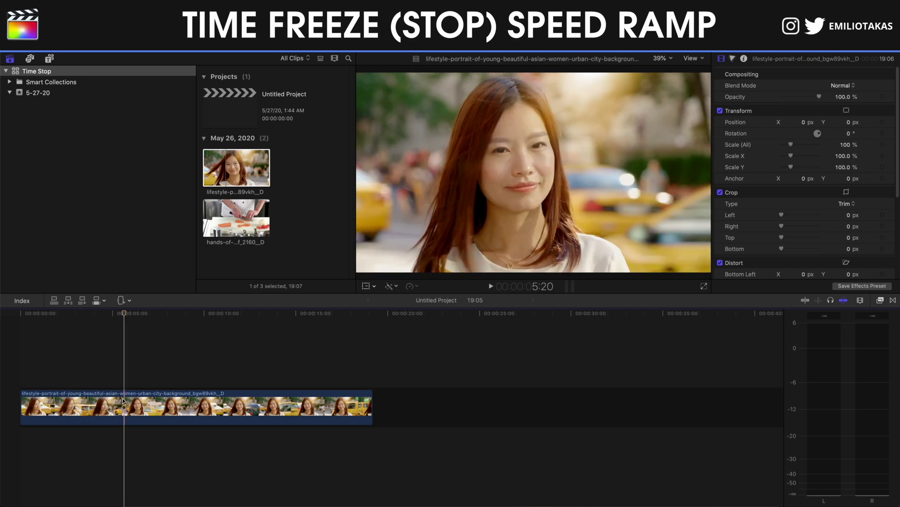
drag(125, 401, 130, 404)
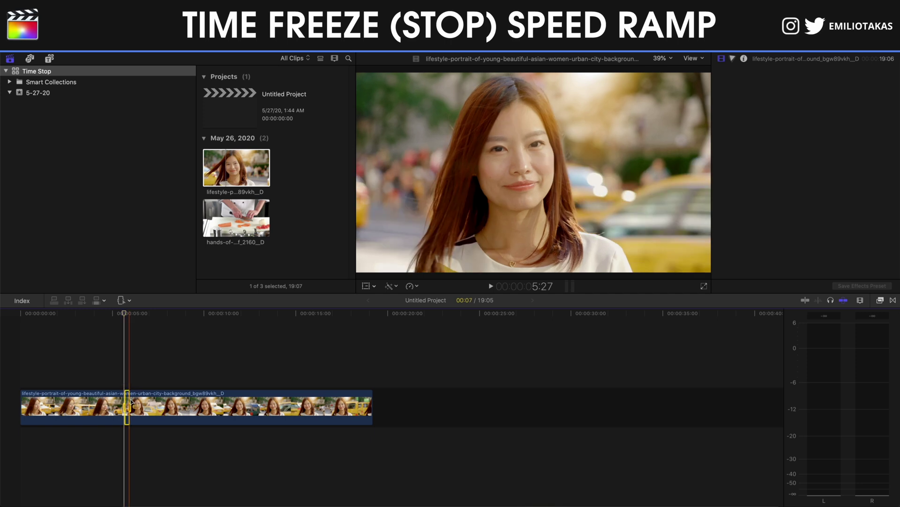
click(411, 286)
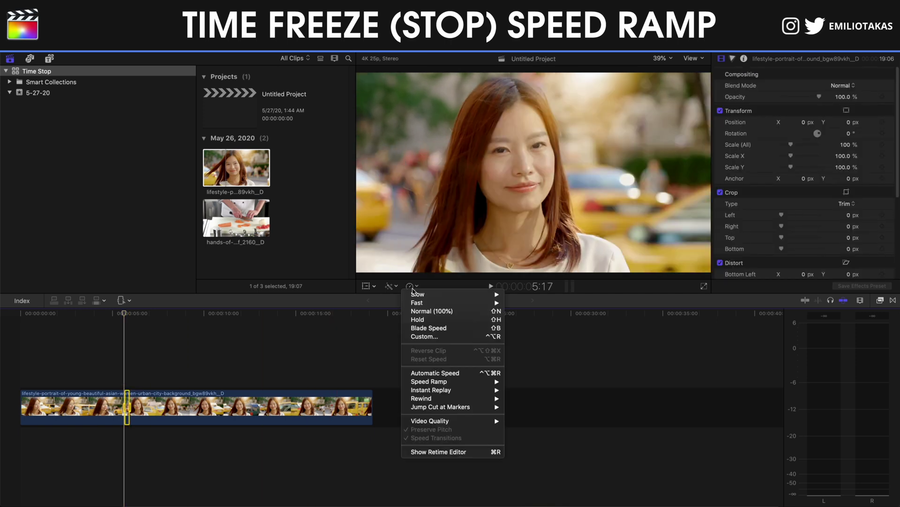
click(425, 337)
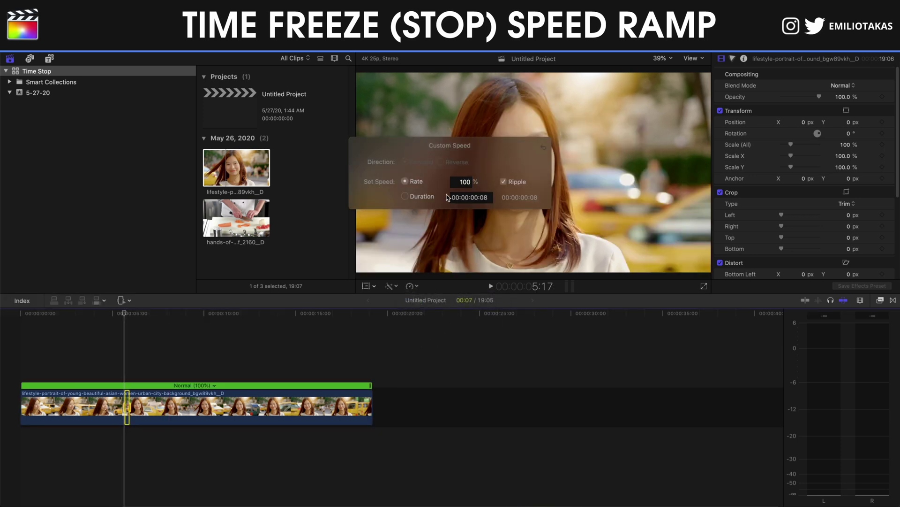
text(1)
key(Return)
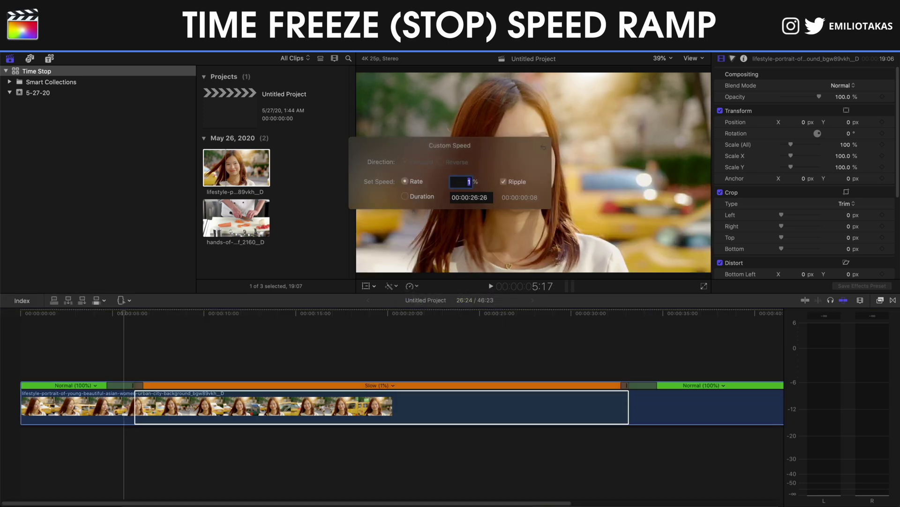
Step: Select the whole portrait clip and set its retiming video quality to Optical Flow
click(68, 408)
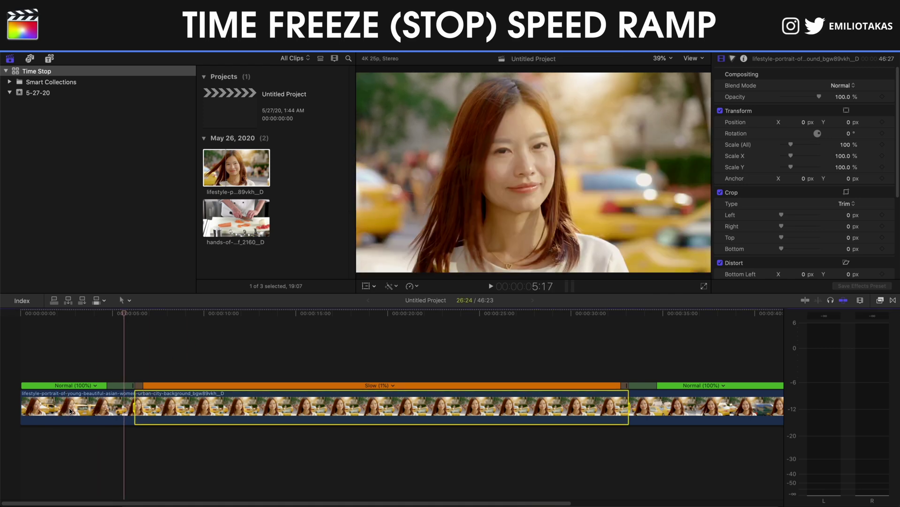
click(416, 287)
mouse_move(453, 421)
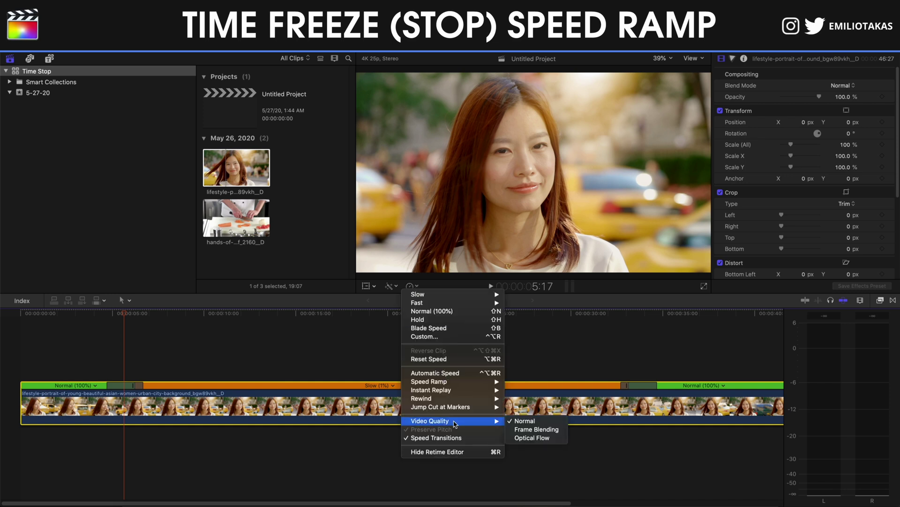
click(555, 440)
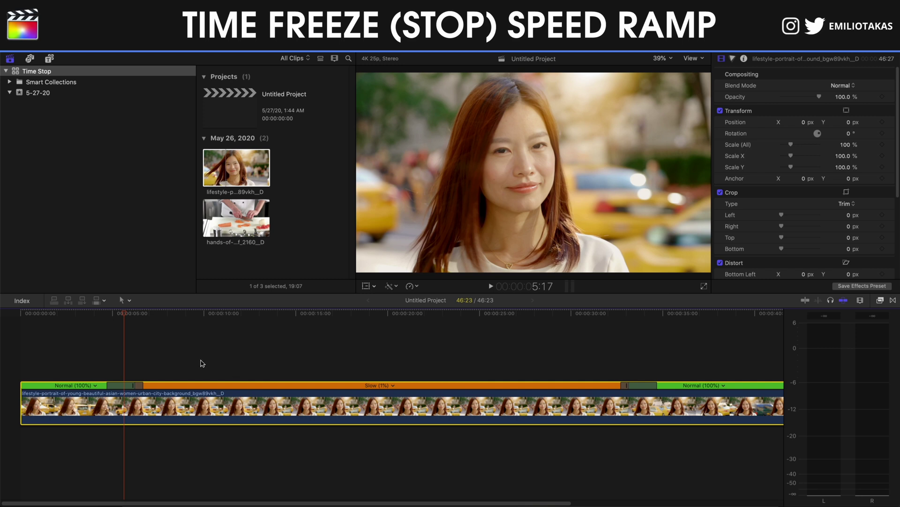
Step: Shorten the speed transition leading into the 1% slow section so that it begins just before the playhead
drag(111, 386, 124, 386)
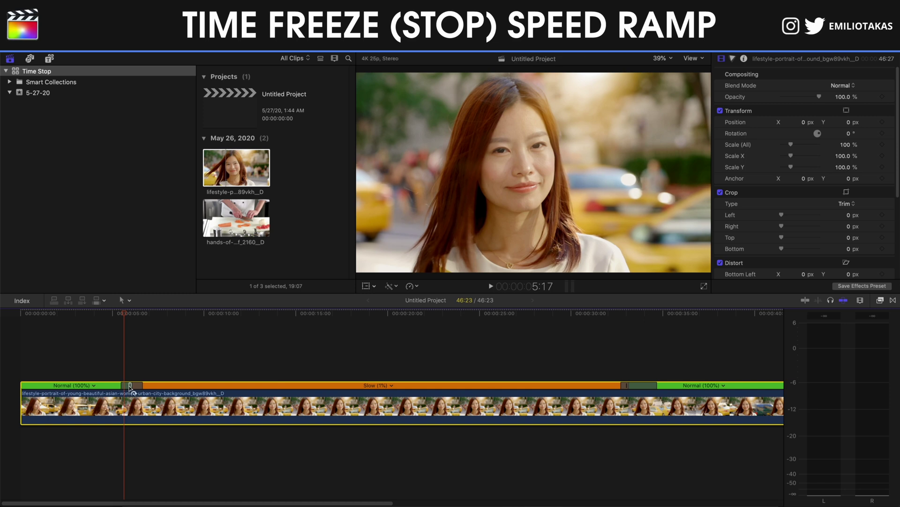
key(cmd+=)
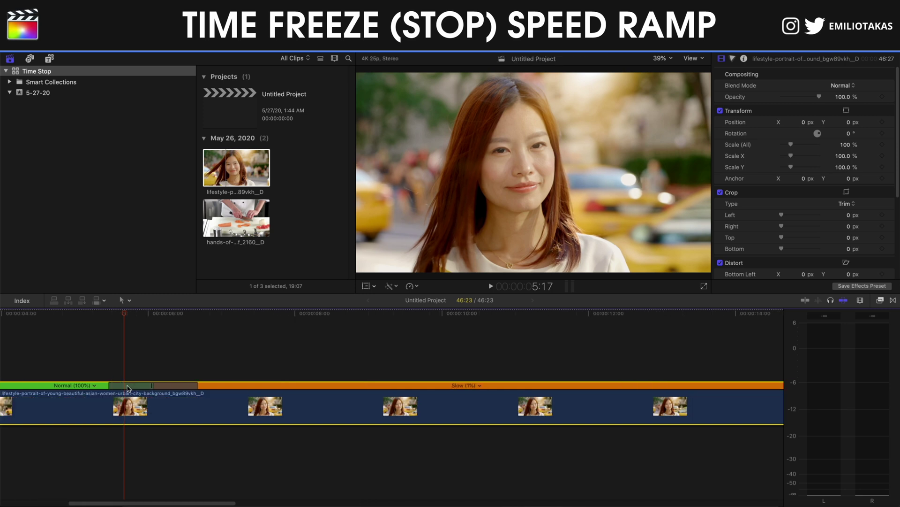
drag(121, 386, 122, 385)
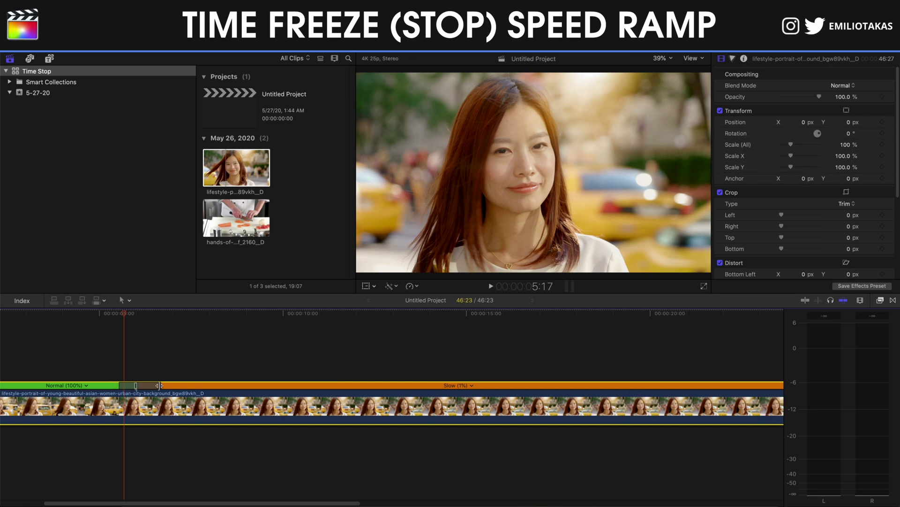
key(cmd+minus)
key(cmd+minus)
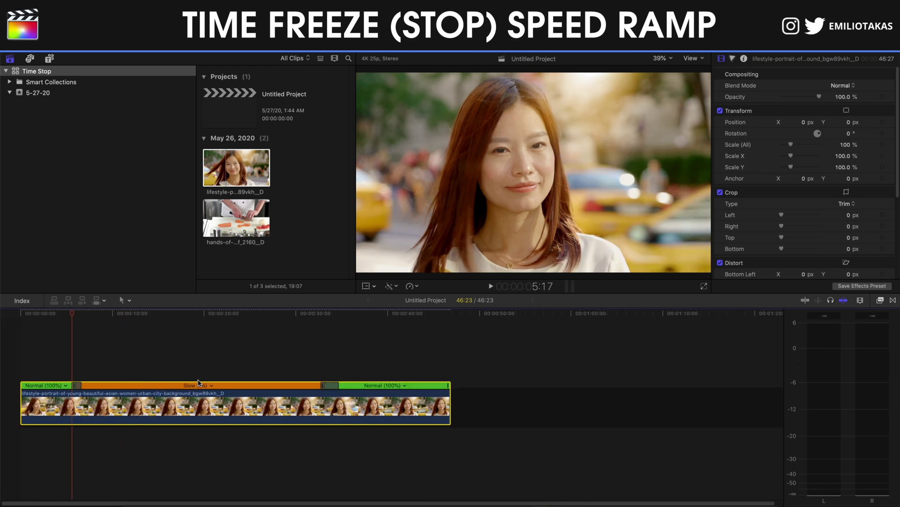
Step: Play back the retimed clip from near its start and through the 1% section to check the time-freeze ramp
click(58, 338)
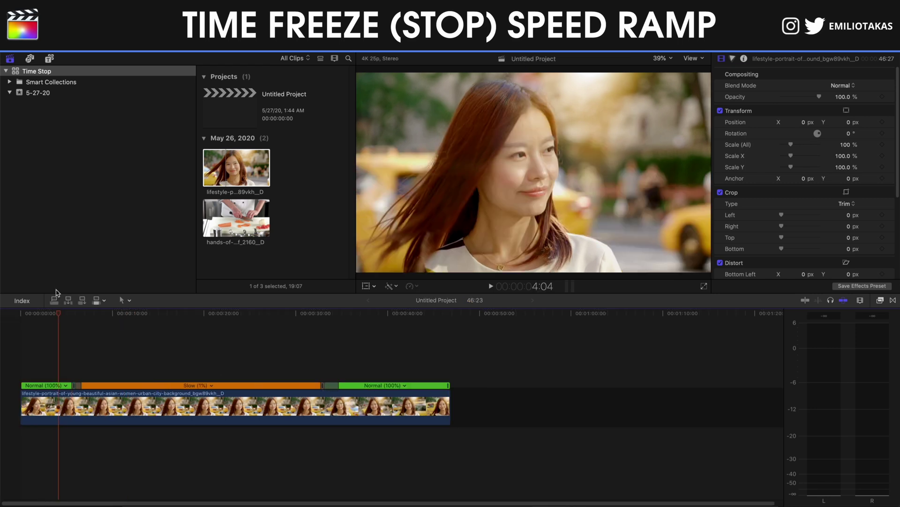
click(32, 355)
key(space)
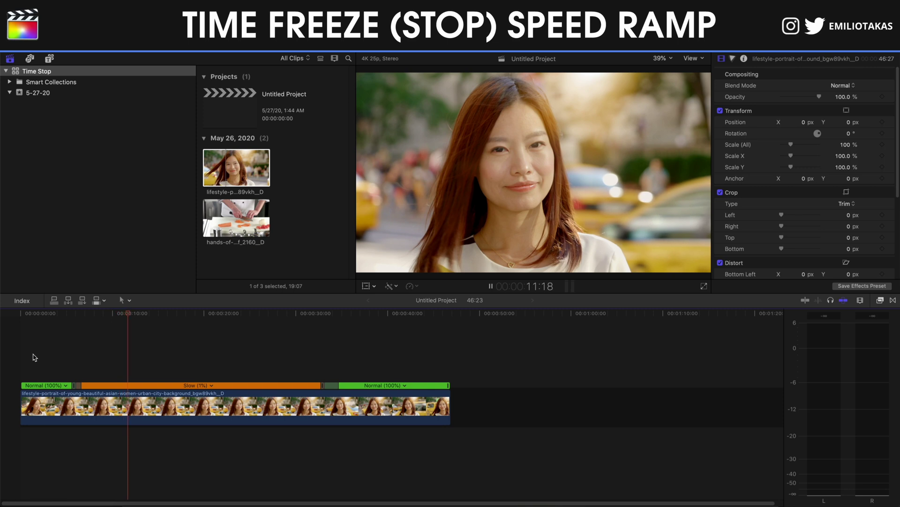
key(space)
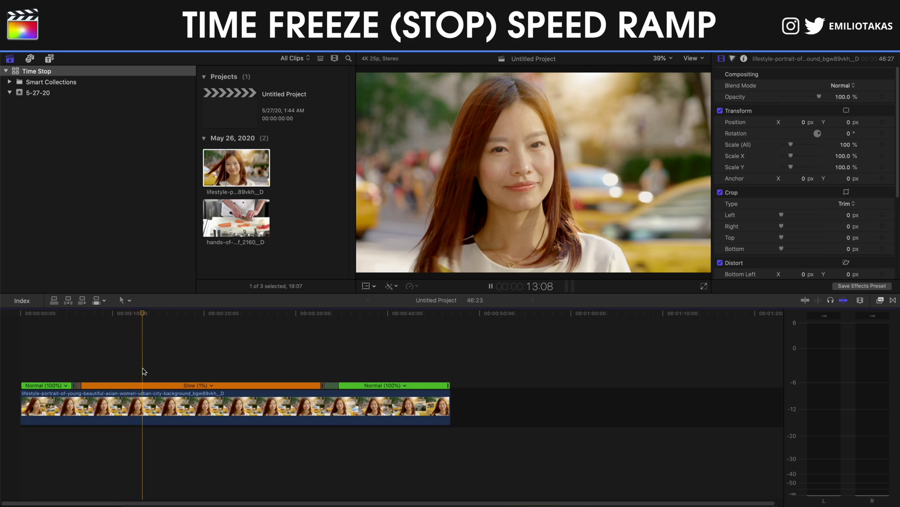
key(space)
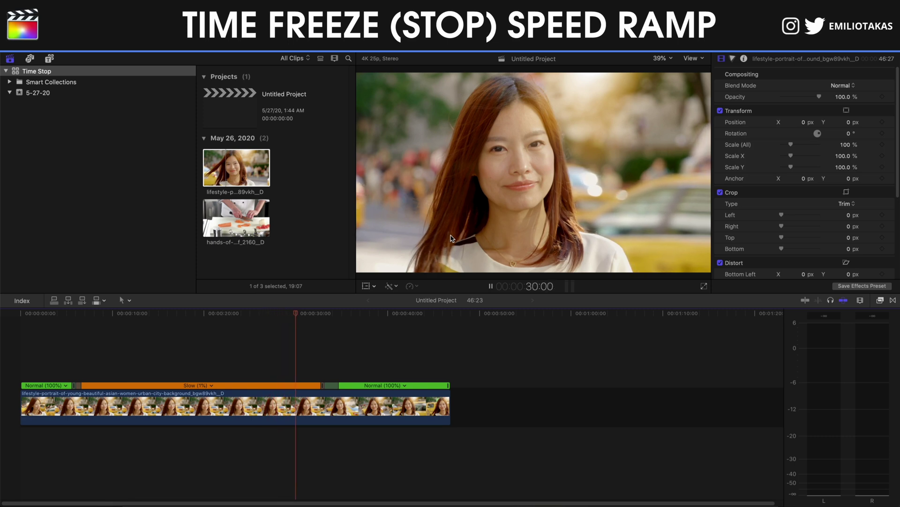
key(space)
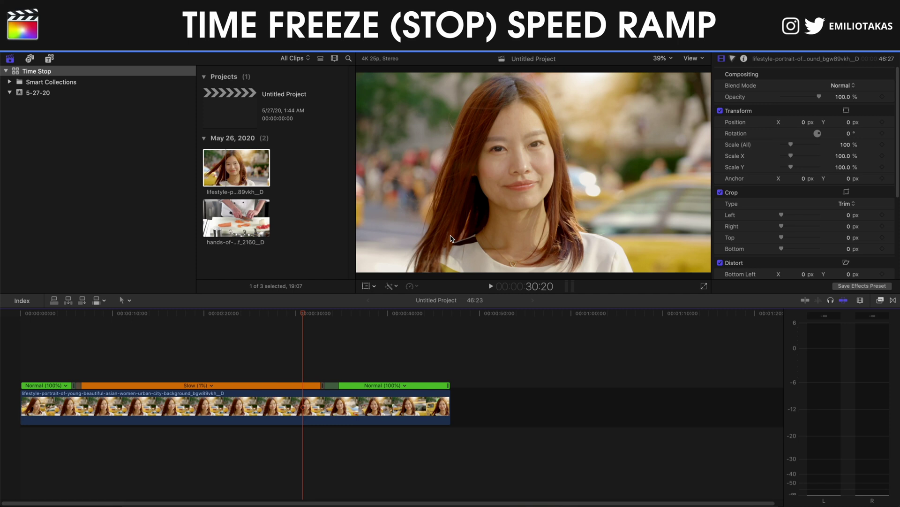
click(123, 357)
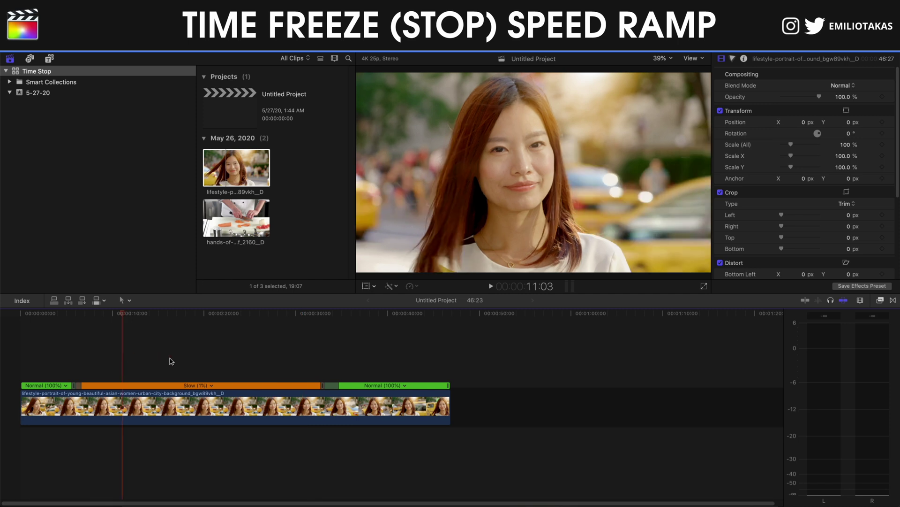
click(94, 354)
key(space)
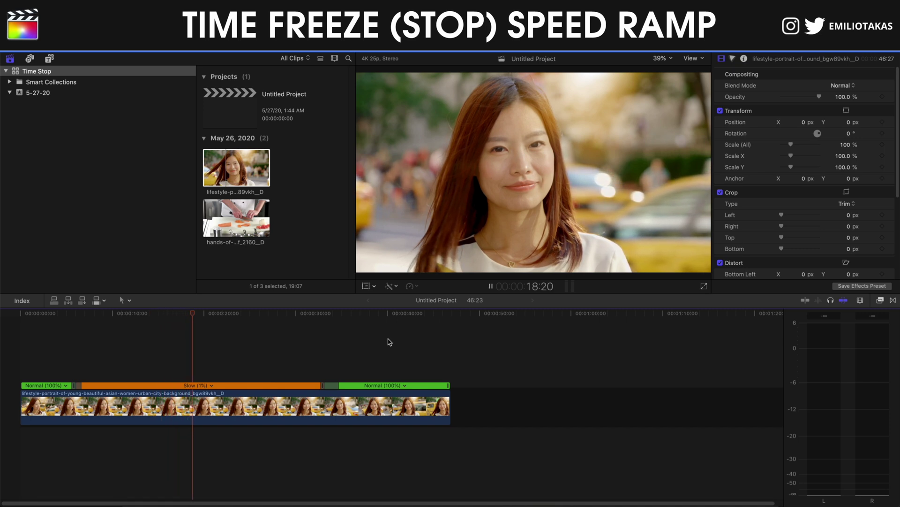
key(space)
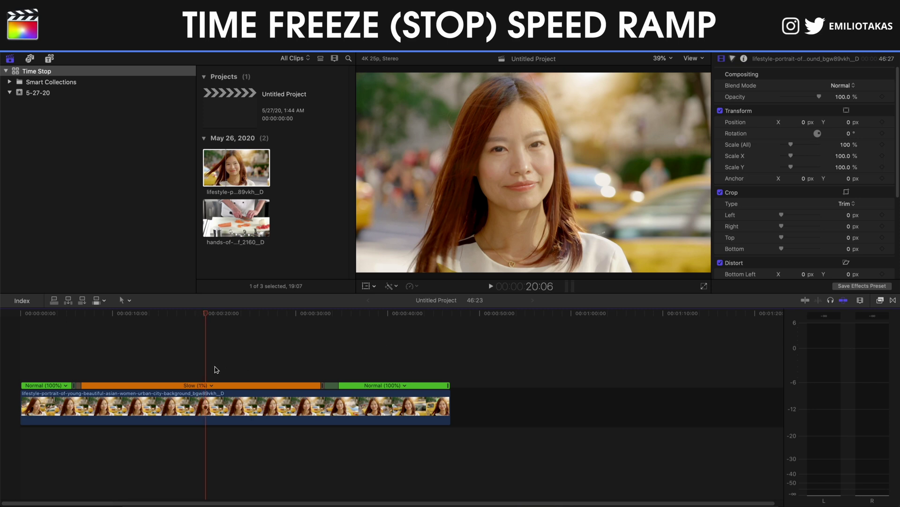
key(space)
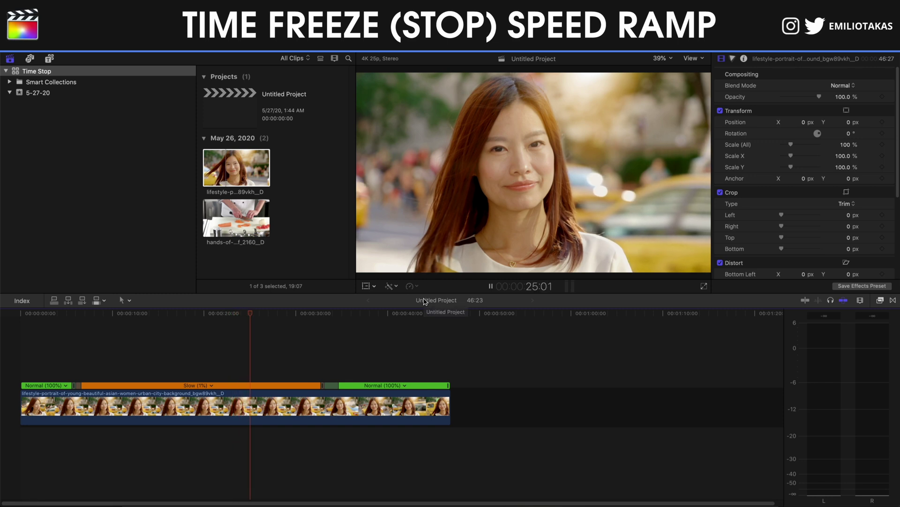
Step: Cut the portrait clip at 22:24, inside the 1% slow section, and select the first part
click(218, 371)
key(space)
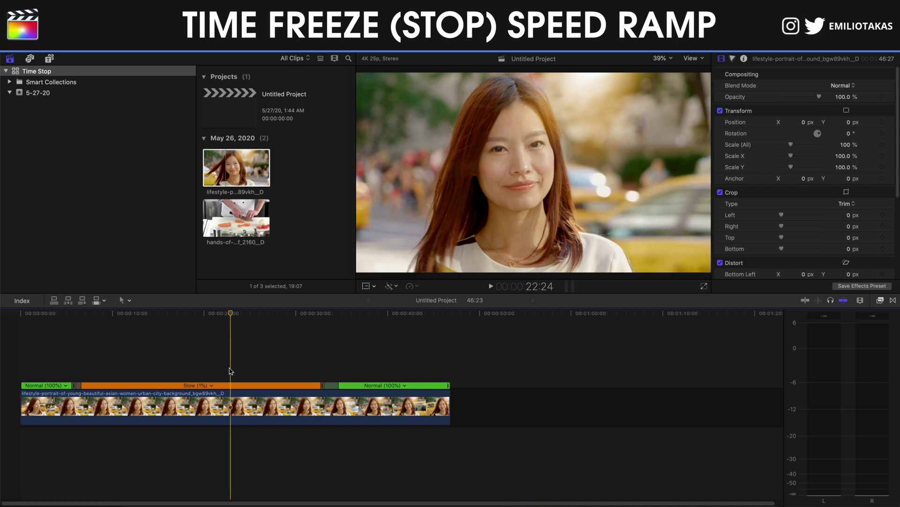
key(r)
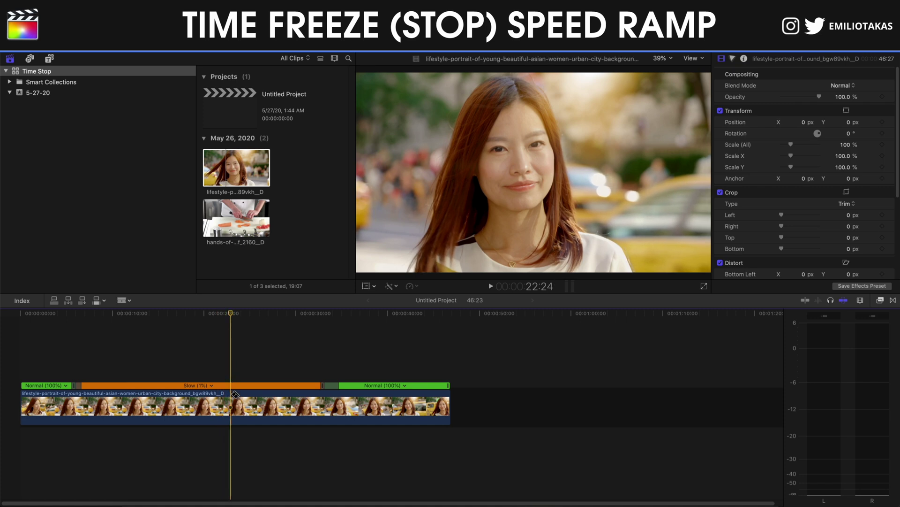
click(235, 400)
key(a)
click(181, 401)
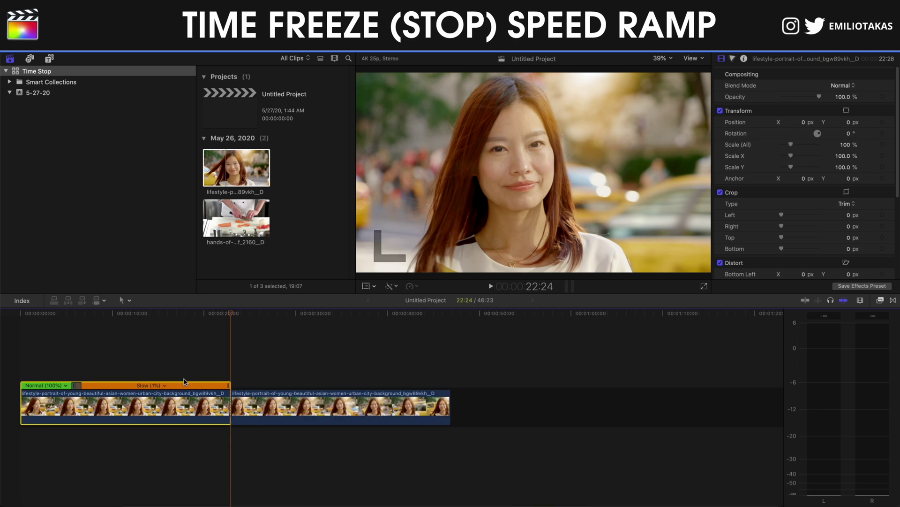
Step: Return the first part of the cut portrait clip to Normal (100%) speed and play the timeline from its start to check it
click(410, 285)
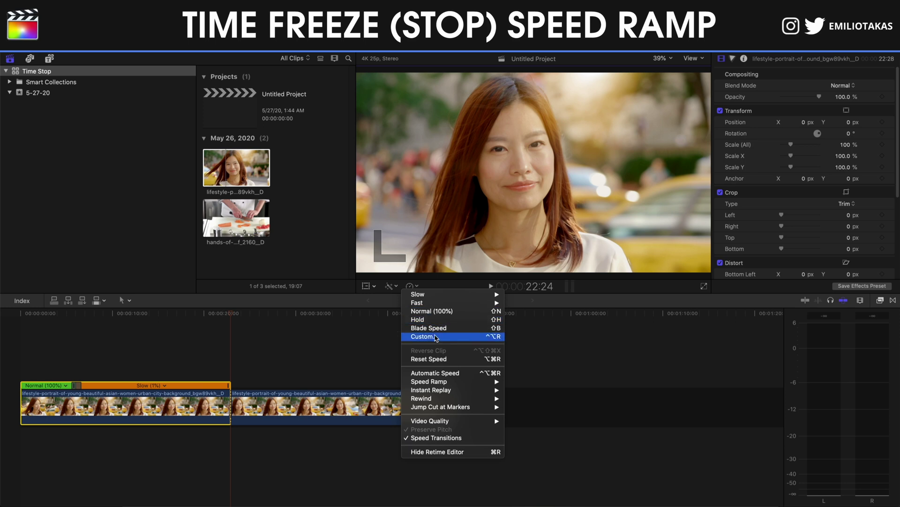
click(436, 311)
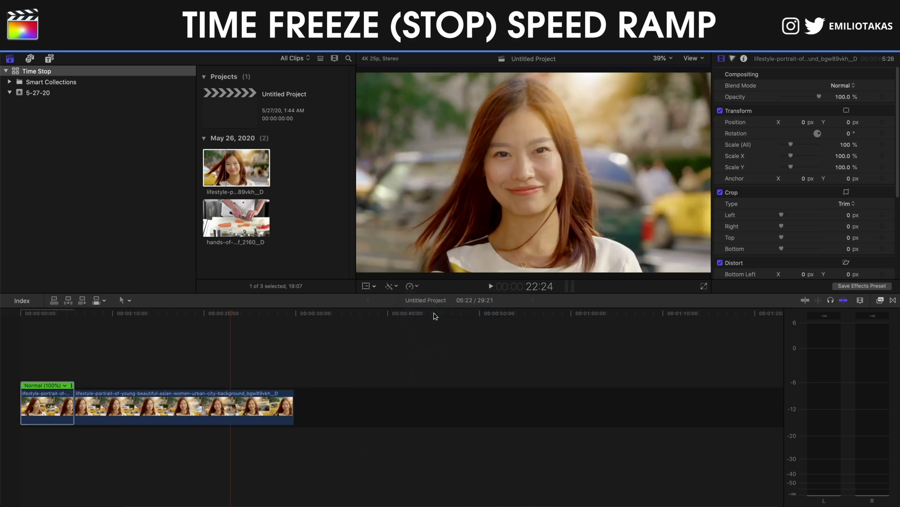
click(75, 361)
click(21, 365)
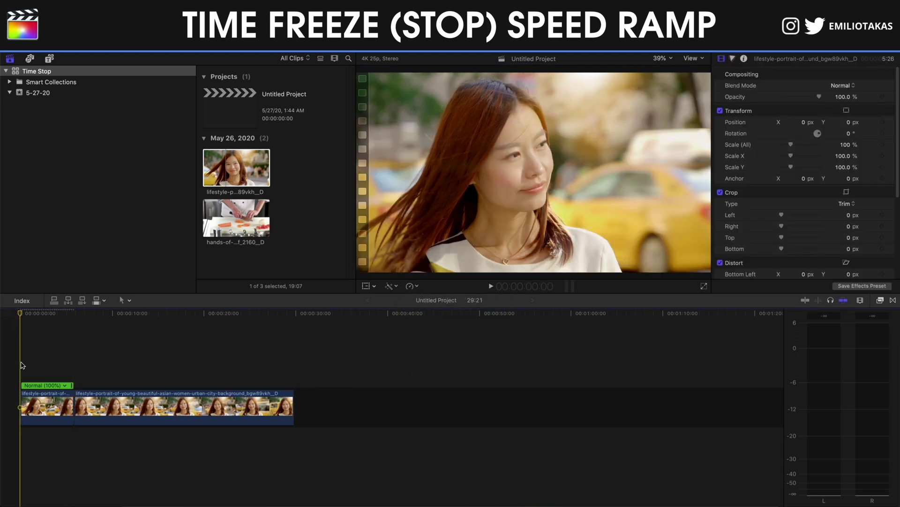
key(space)
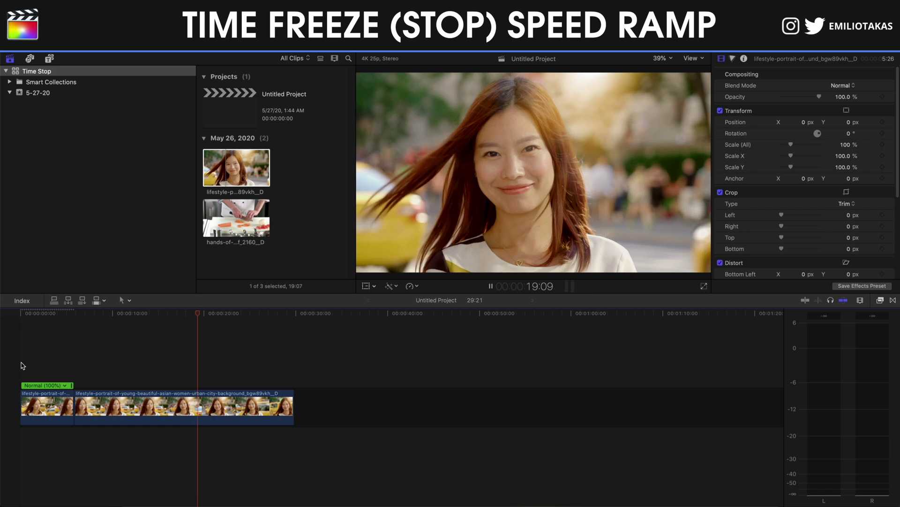
key(space)
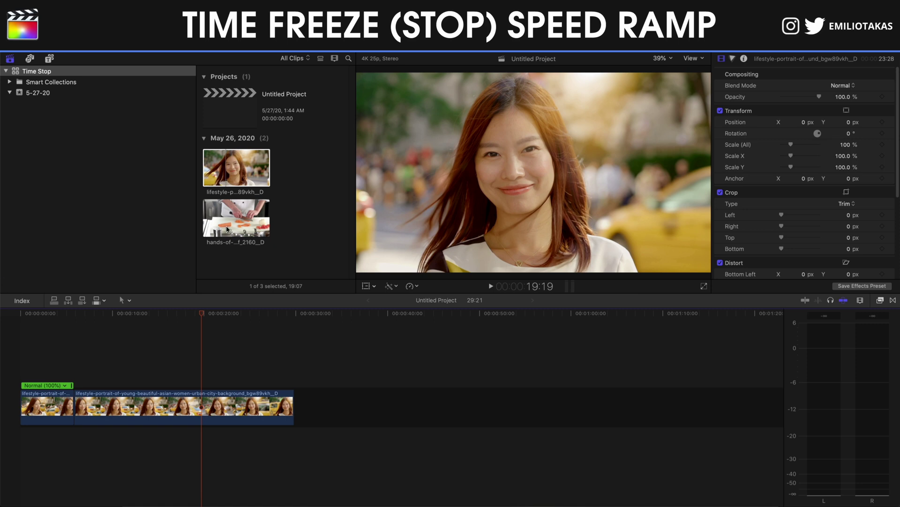
Step: Append the chef chopping carrot clip to the end of the timeline, after the portrait clips
drag(228, 230, 309, 406)
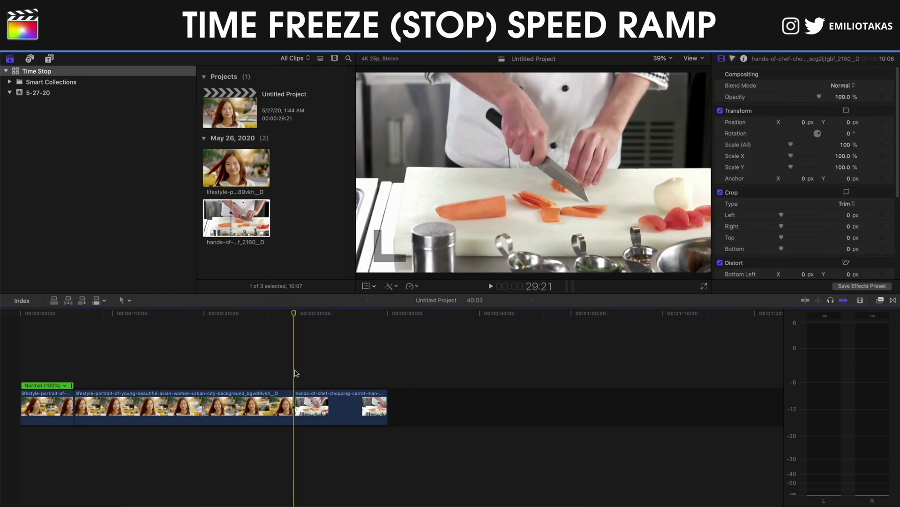
key(super+equal)
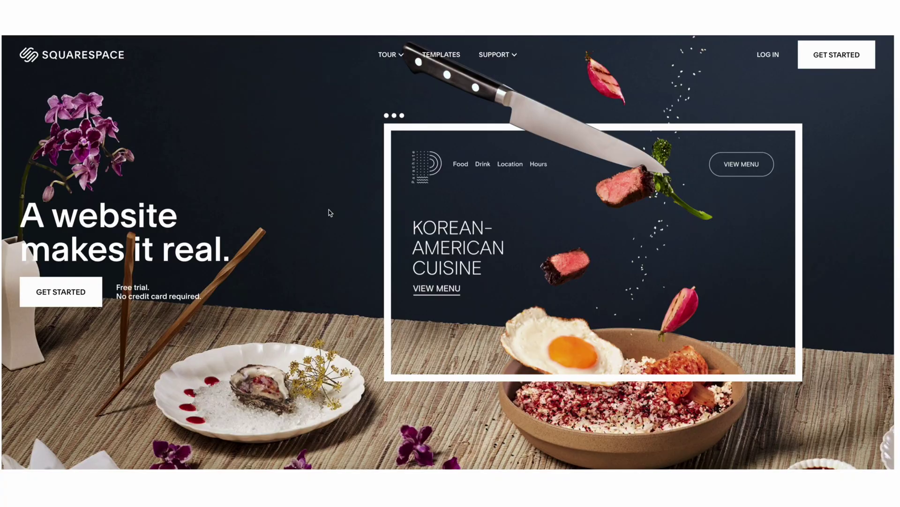
Step: Switch to the Squarespace website, browse its page and photography templates, and preview the Balboa template
scroll(329, 212, down, 3)
scroll(329, 213, down, 10)
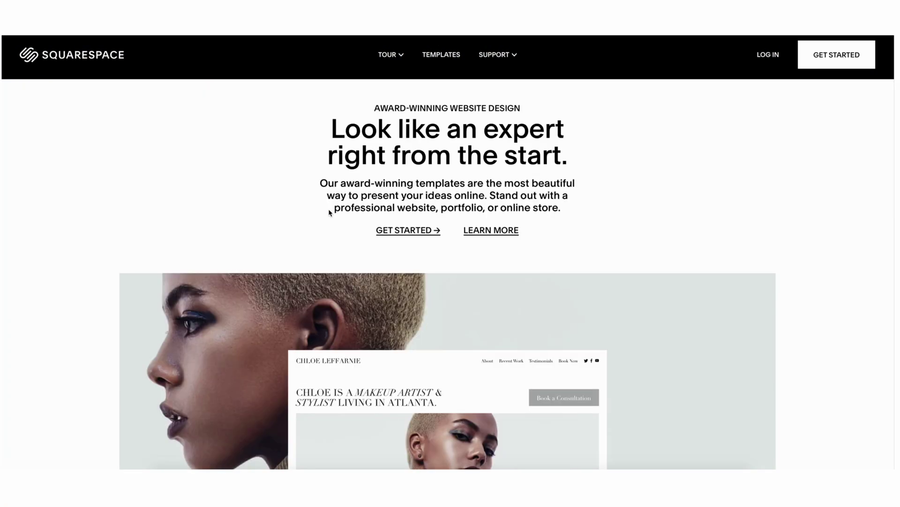
scroll(329, 212, down, 10)
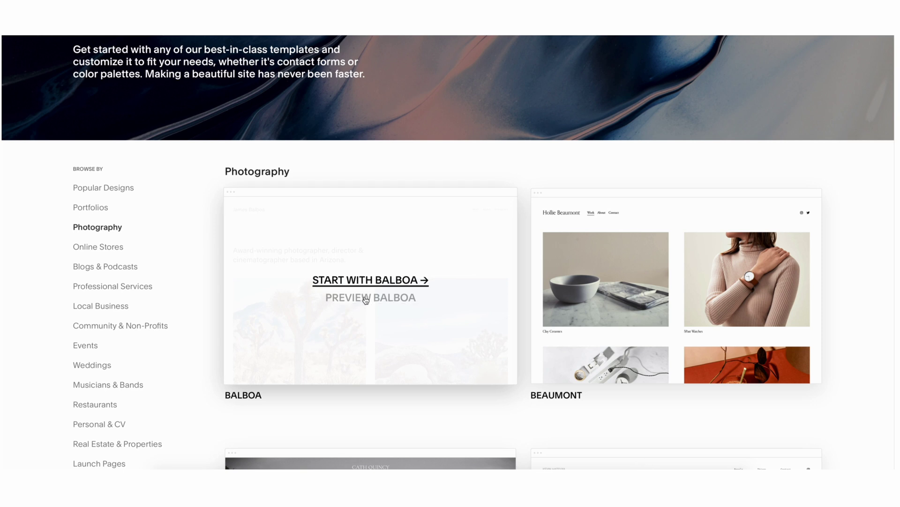
click(365, 297)
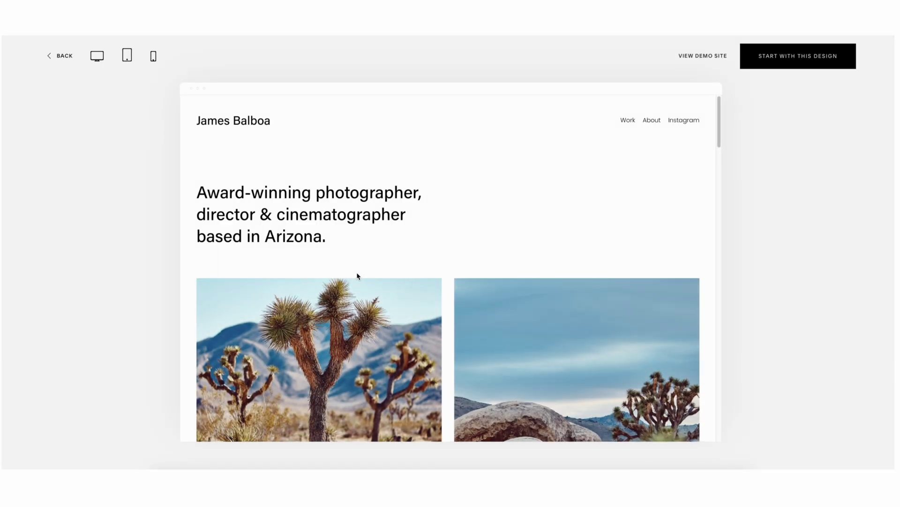
scroll(357, 276, down, 10)
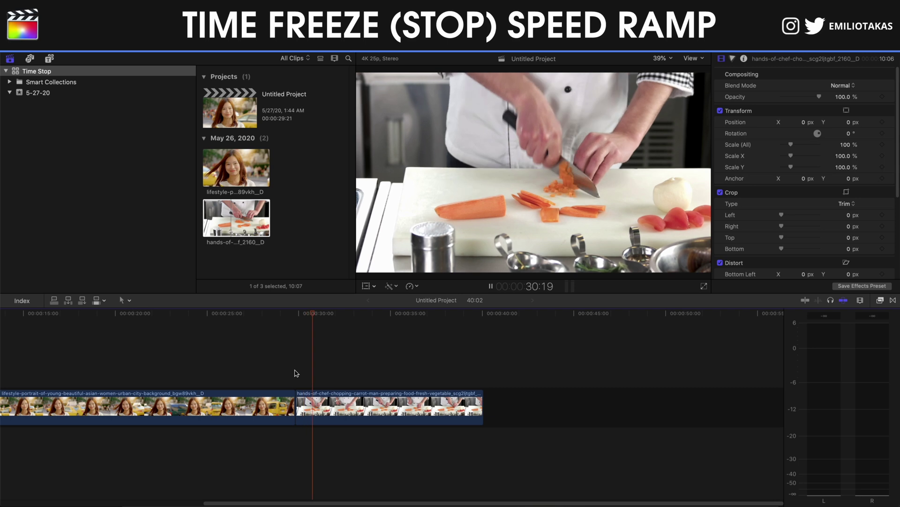
Step: Range-select two frames of the chef clip starting at 30:12
key(Up)
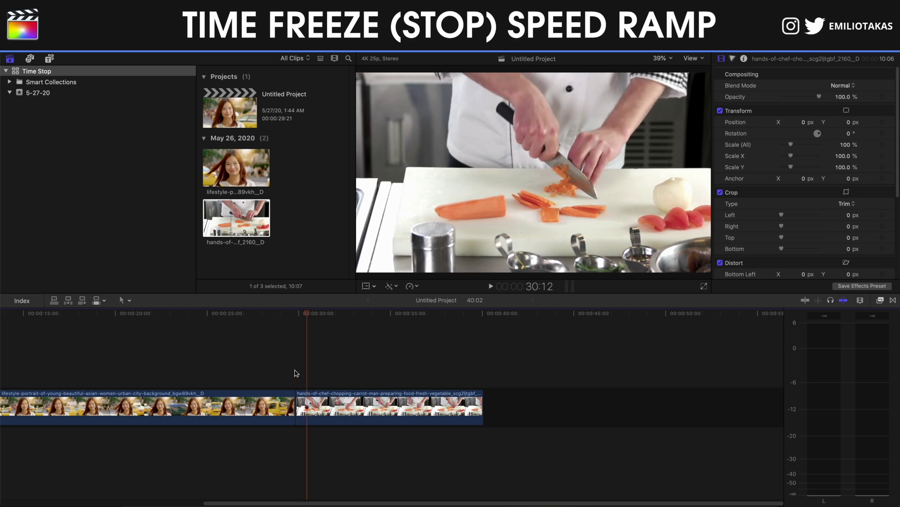
key(Left)
key(super+equal)
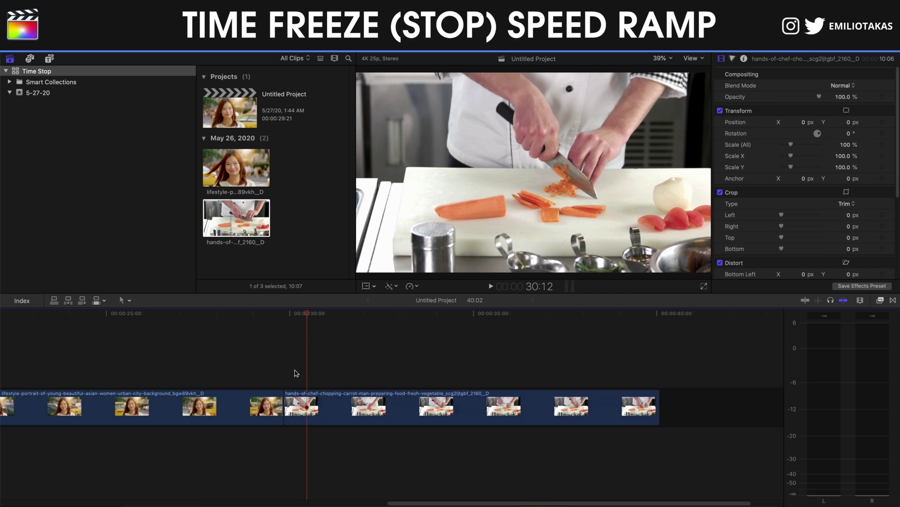
key(super+equal)
key(b)
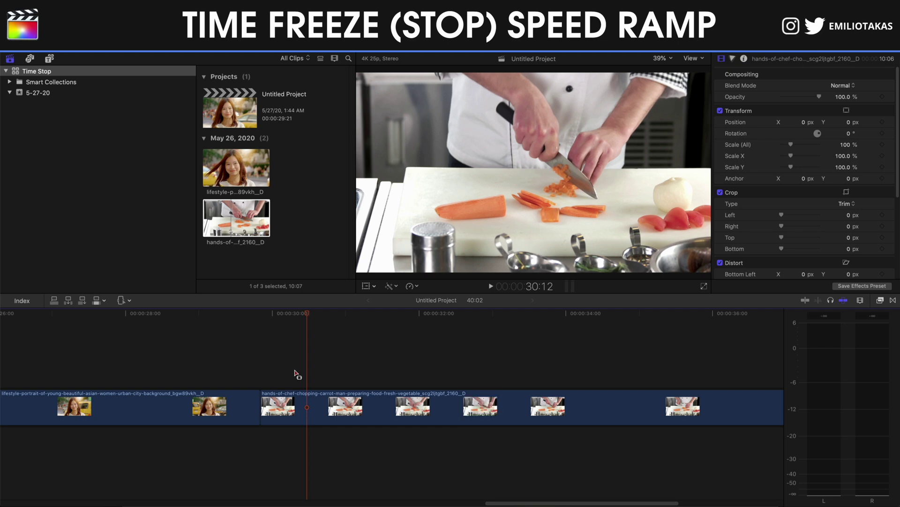
drag(307, 398, 313, 398)
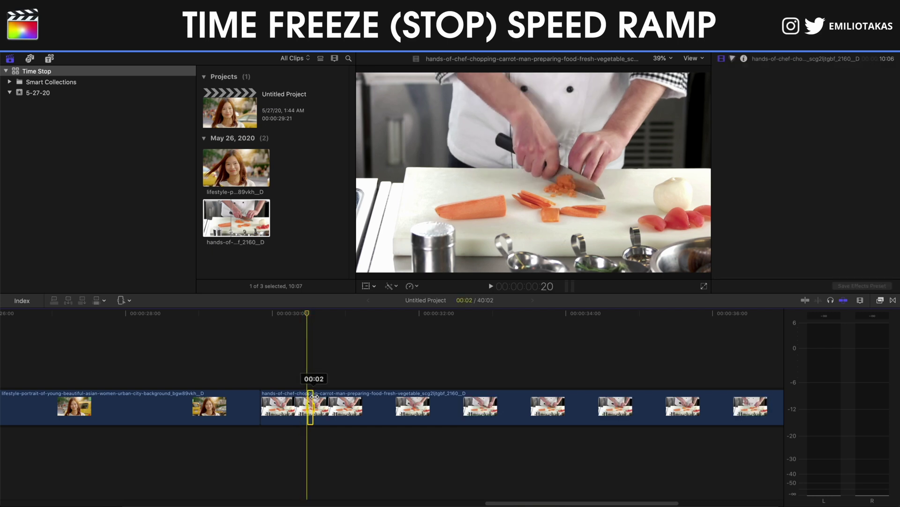
Step: Apply a custom speed rate of 1% to the selected two-frame range of the chef clip
click(410, 285)
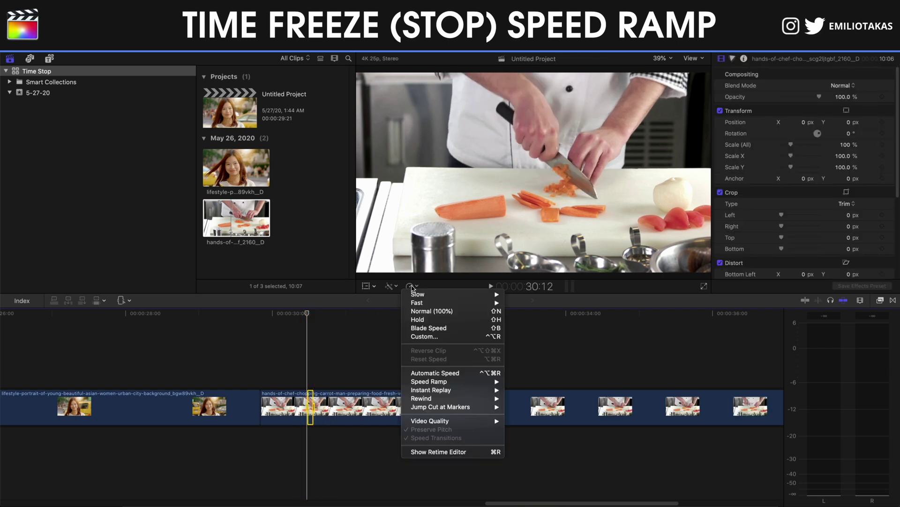
click(443, 337)
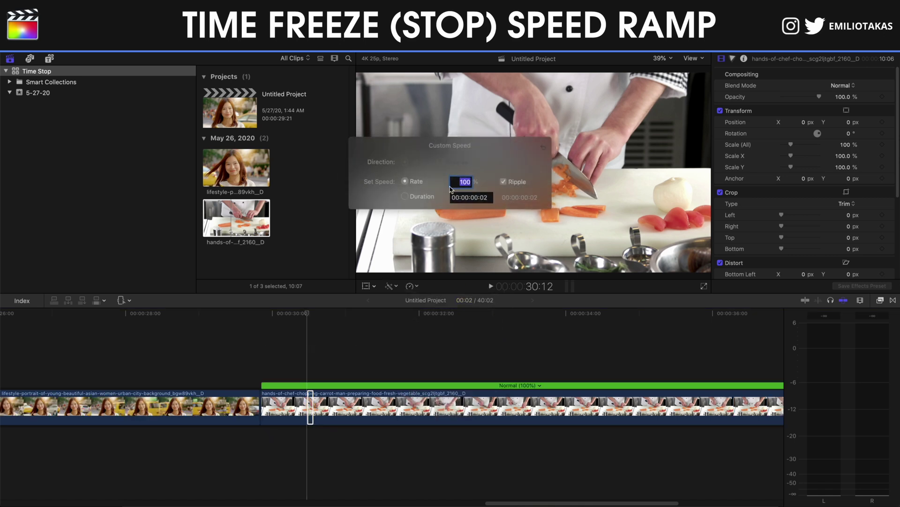
double_click(455, 182)
text(1)
key(Return)
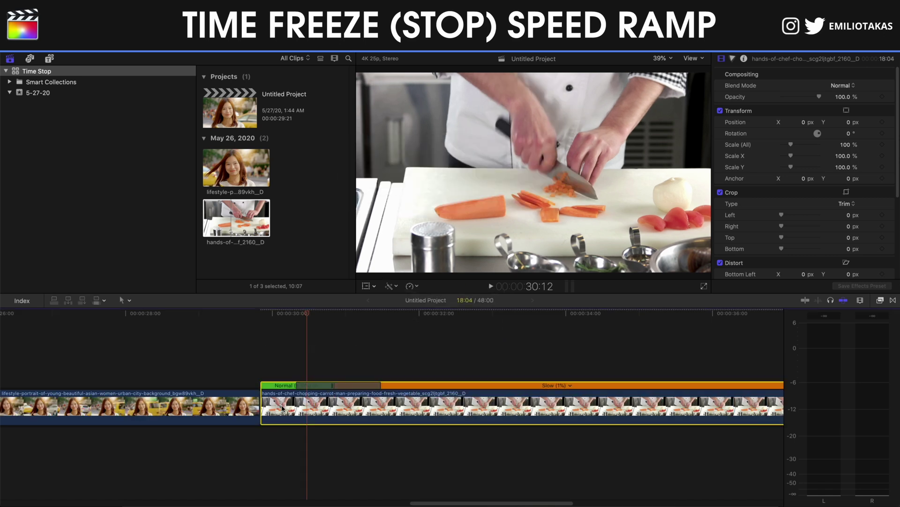
Step: Set the chef clip's retiming video quality to Optical Flow
click(410, 285)
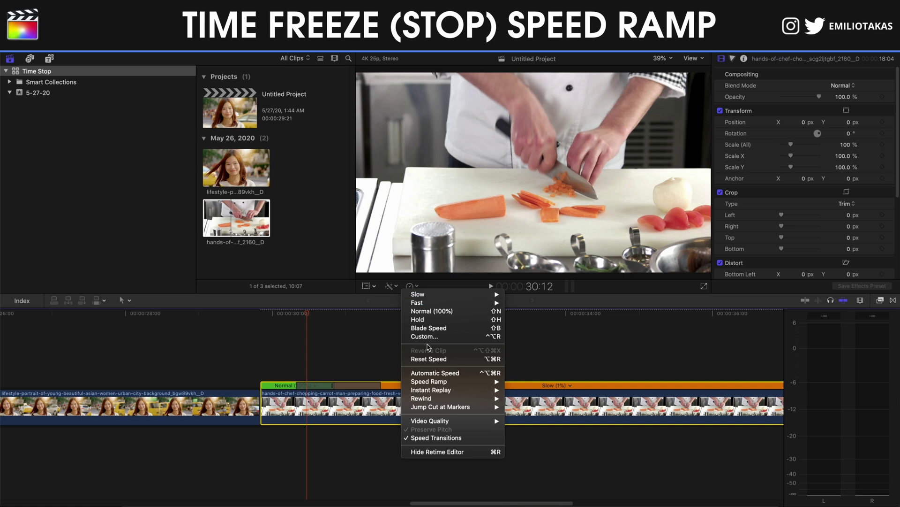
mouse_move(446, 422)
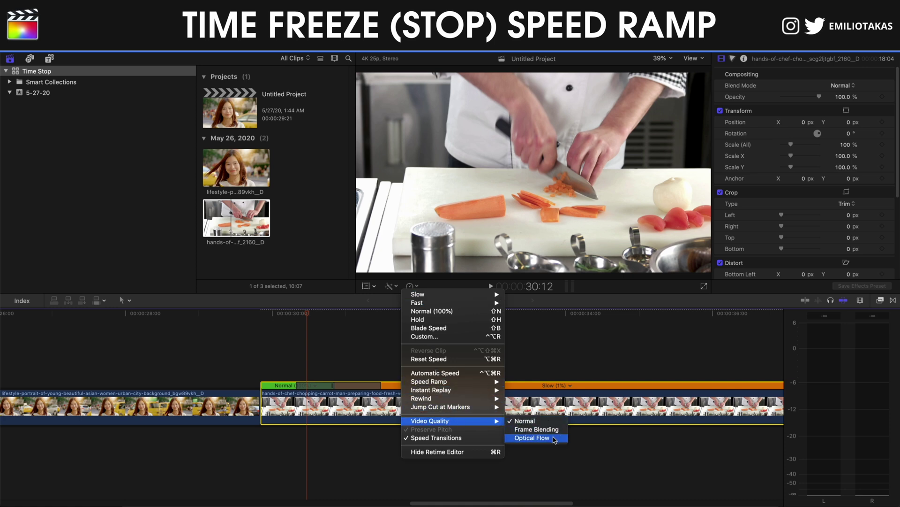
click(553, 437)
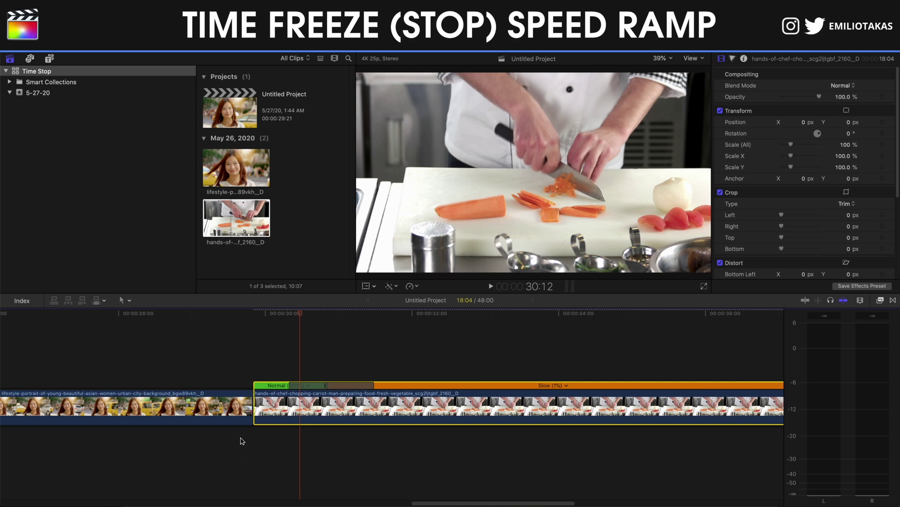
Step: Play back the chef clip from its start through the 1% slow section to check the ramp
click(254, 364)
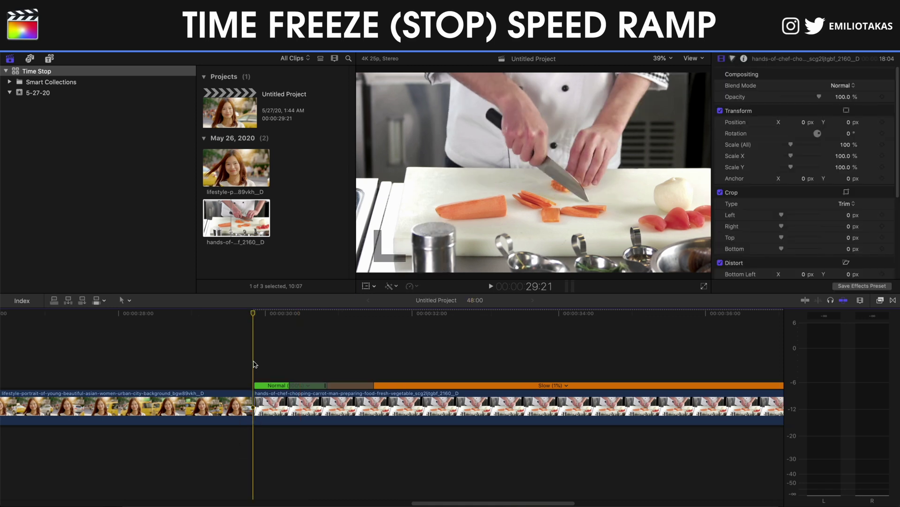
key(space)
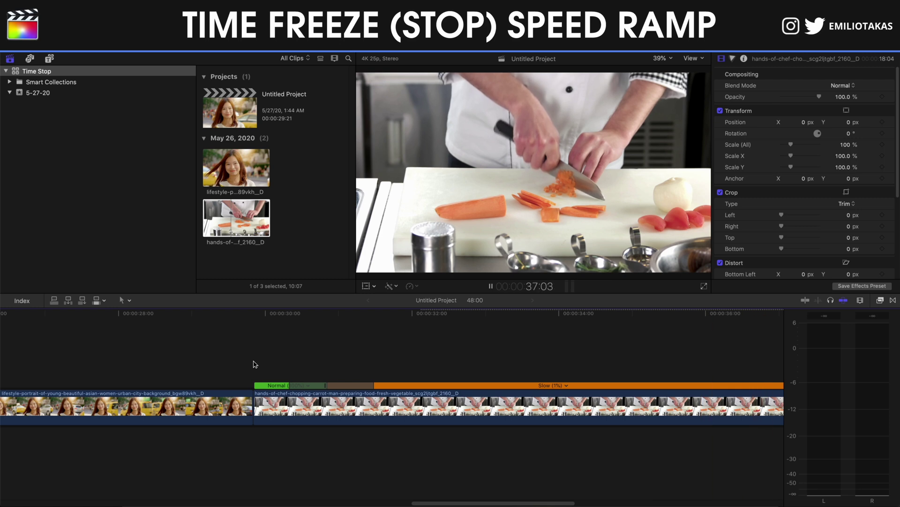
key(space)
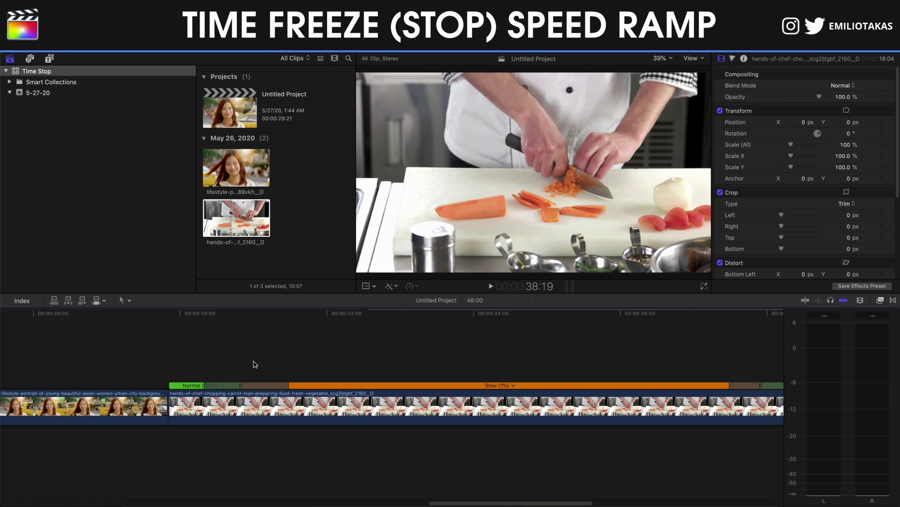
Step: Replay the start of the chef clip's 1% slow section and place a marker at 33:14
click(268, 357)
key(space)
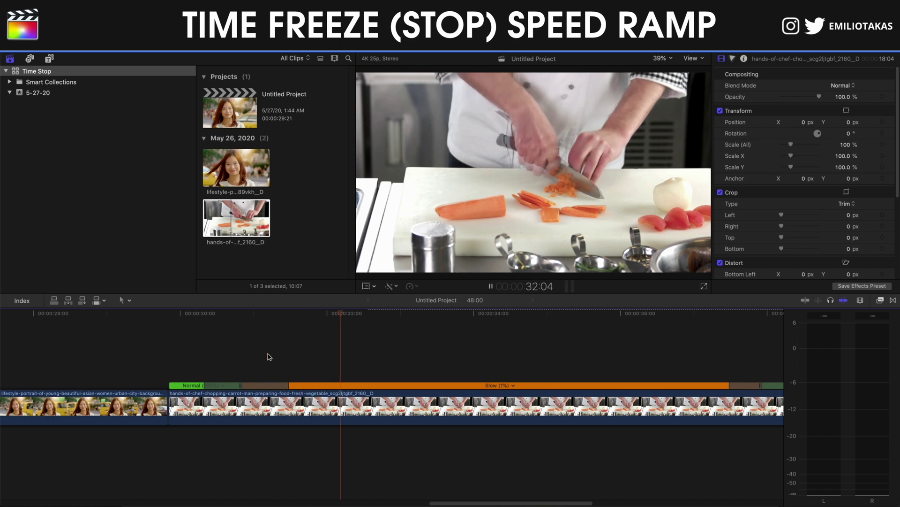
key(space)
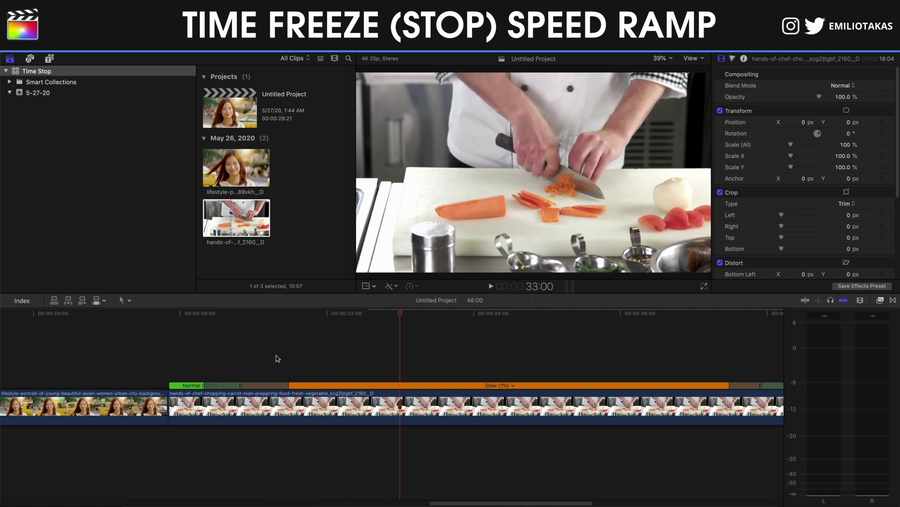
key(space)
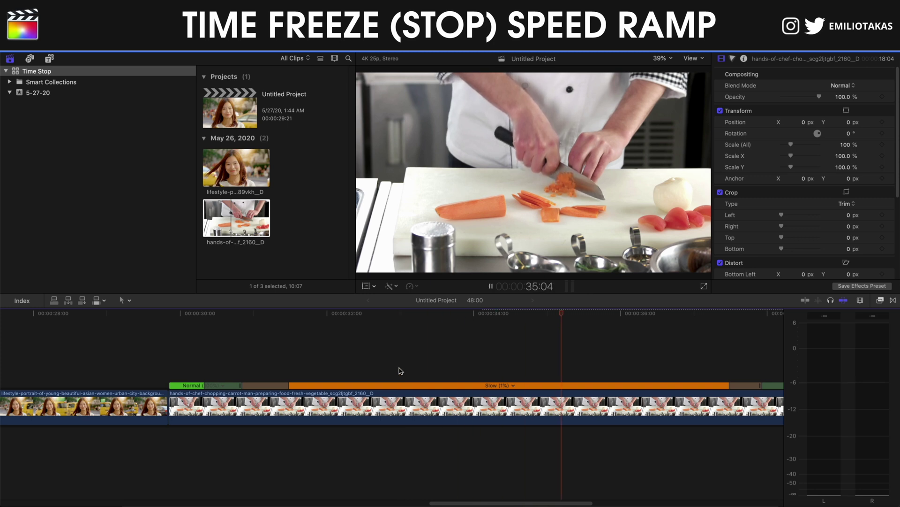
key(space)
click(400, 370)
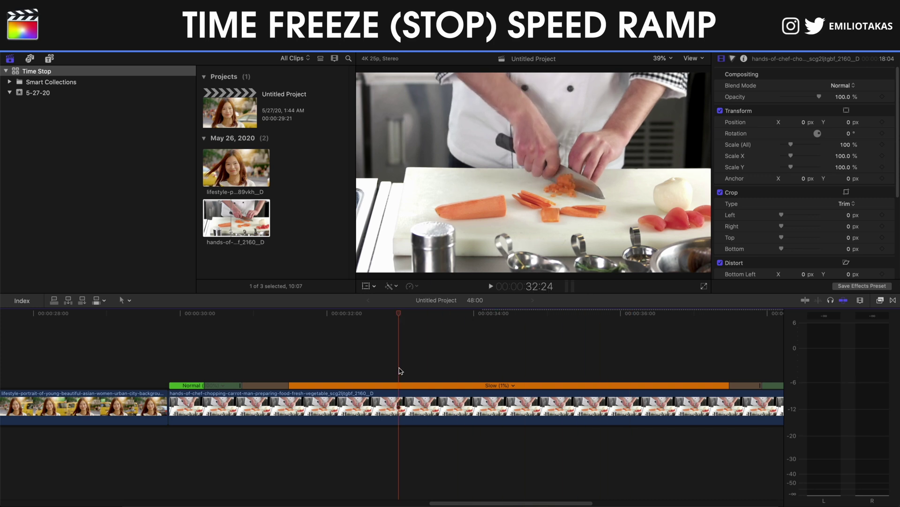
key(space)
key(space)
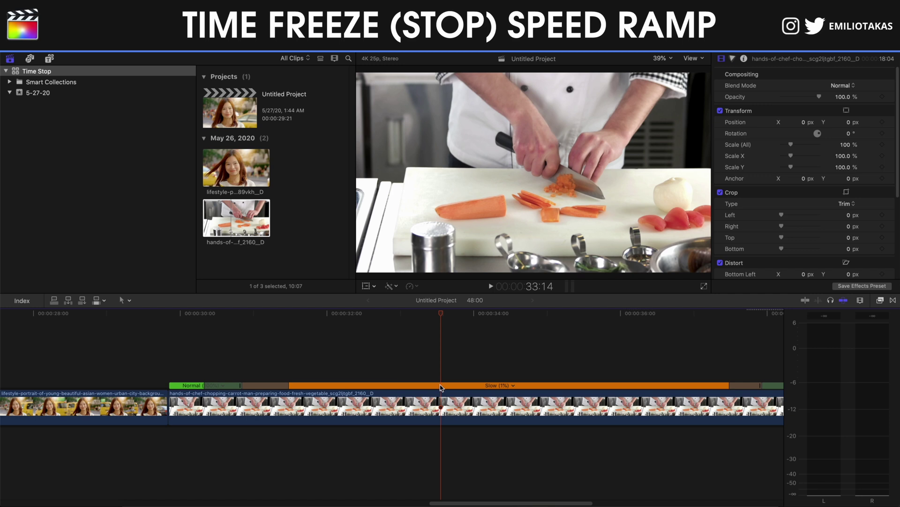
Step: Play on through the slow section, step back to 36:10 and place a second marker on the chef clip there
key(space)
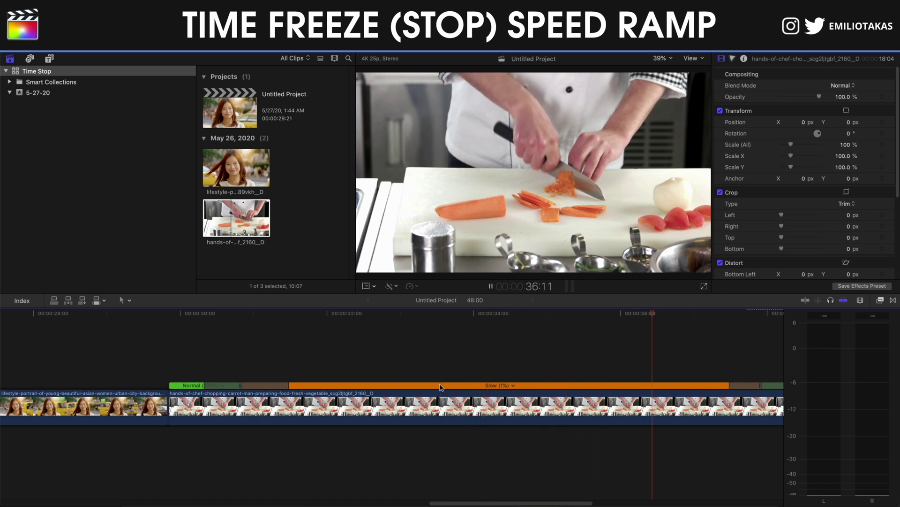
key(space)
key(space)
key(space)
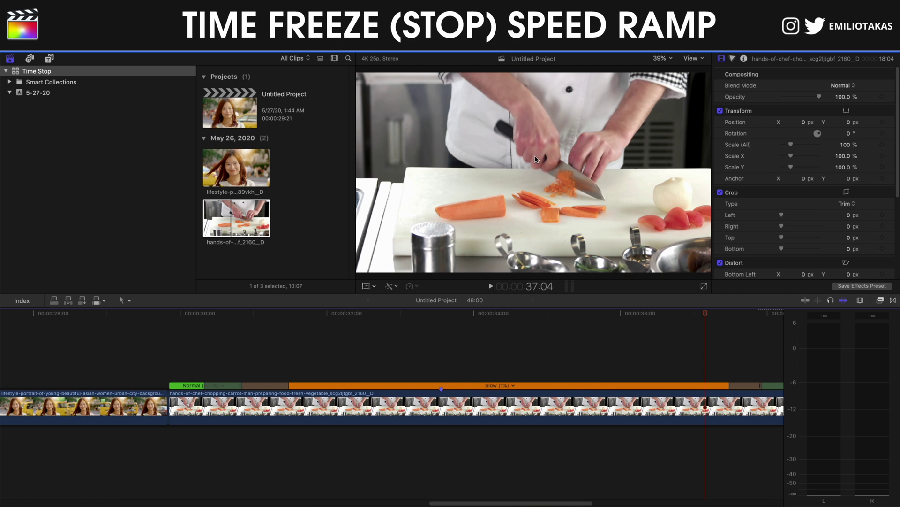
key(Left)
key(Left)
key(Left)
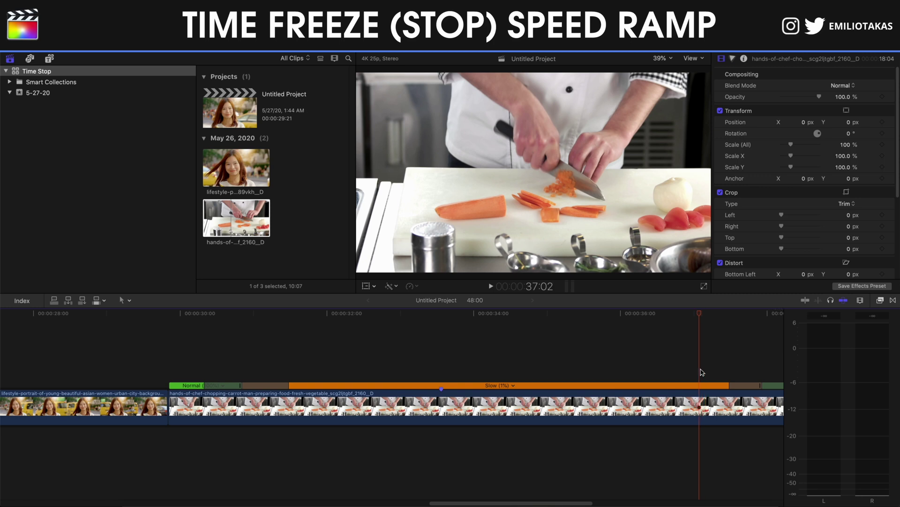
key(Left)
key(Left)
key(Left)
key(Left)
key(Left)
key(Left)
key(Left)
key(Left)
key(Left)
key(Left)
key(Left)
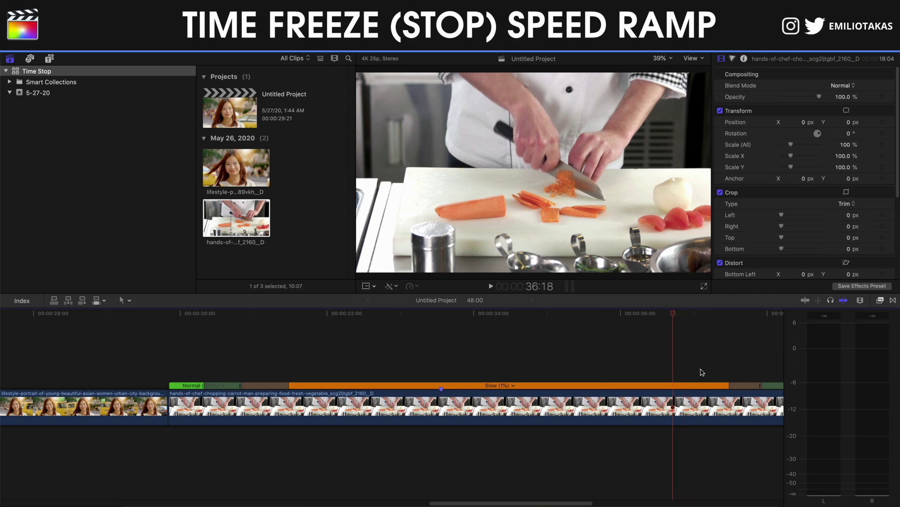
key(Left)
key(Left)
key(Left)
key(Left)
key(Left)
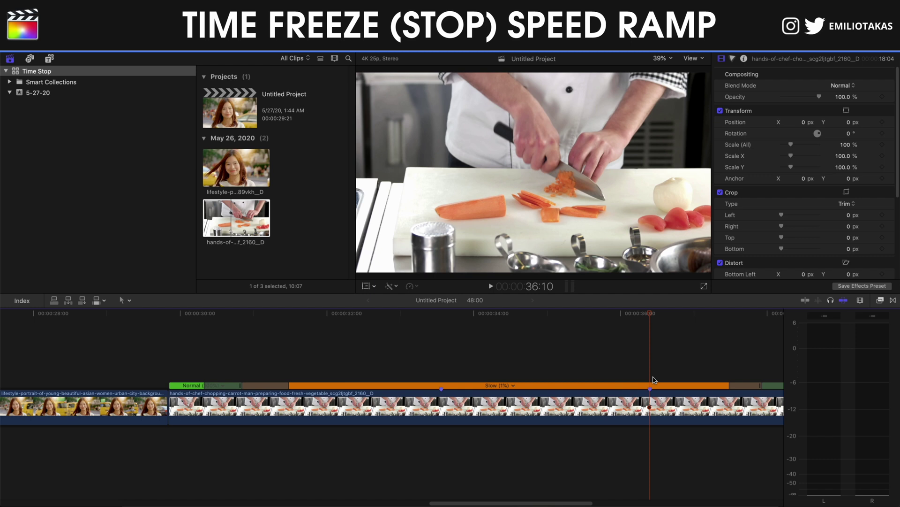
Step: Blade the chef clip at its two markers, 33:14 and 36:10, to isolate the middle of the slow section
click(443, 398)
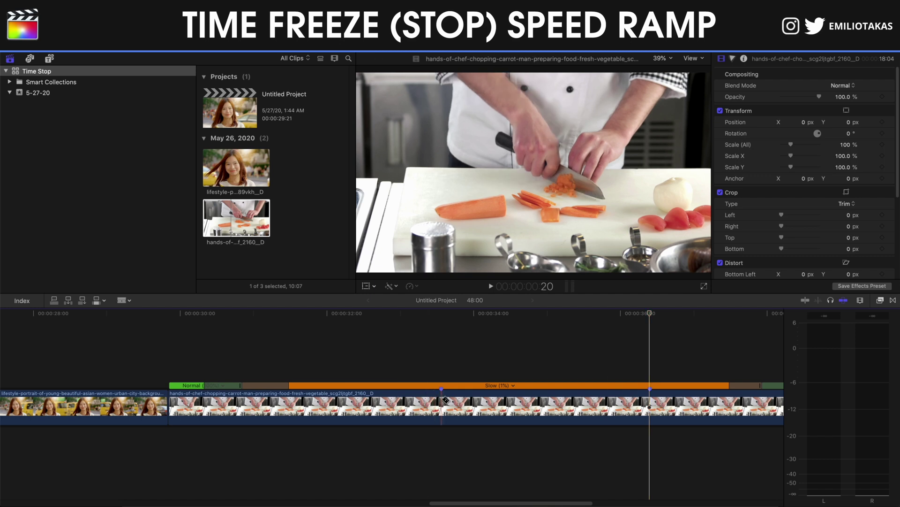
click(445, 400)
click(653, 404)
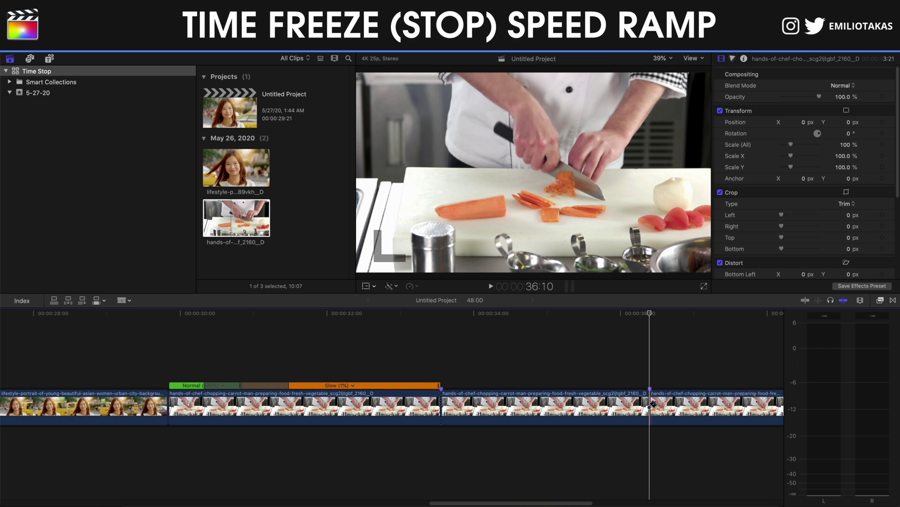
Step: Set the speed of the chef clip's first and last segments to Normal (100%)
key(a)
click(384, 403)
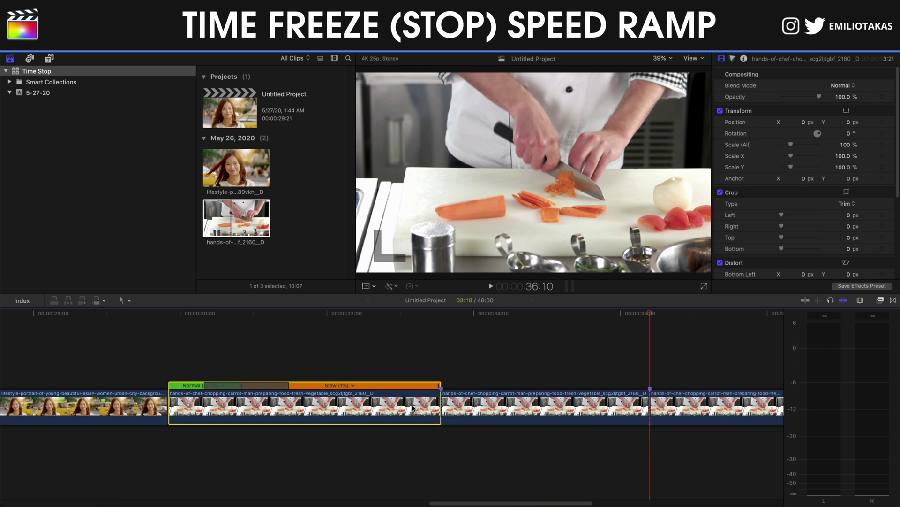
click(414, 288)
click(432, 317)
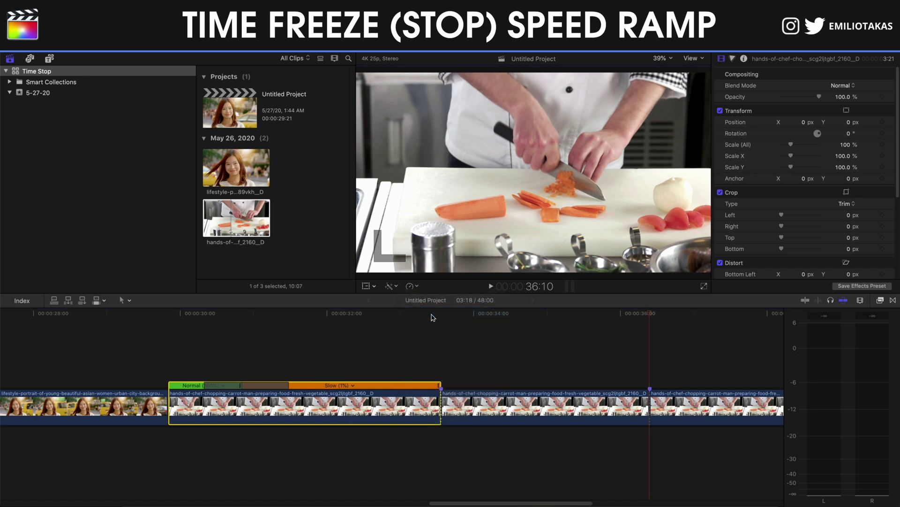
click(470, 404)
click(411, 285)
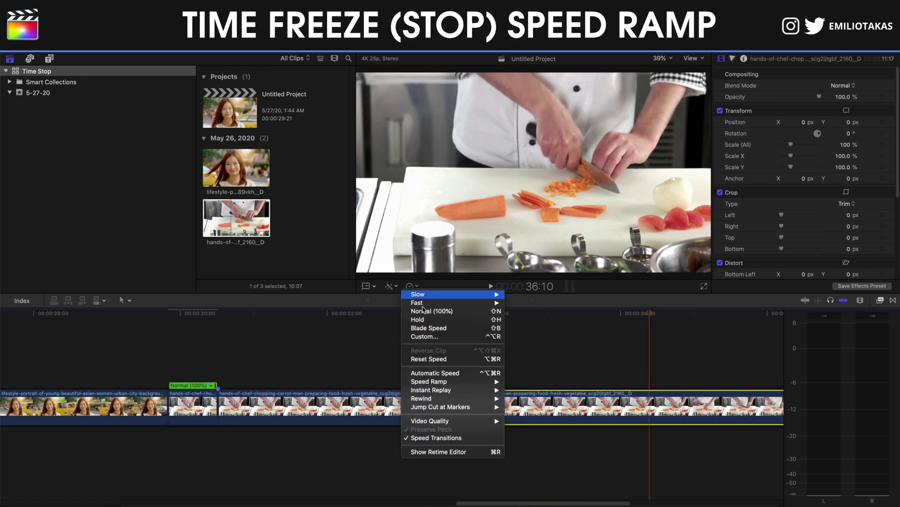
click(432, 311)
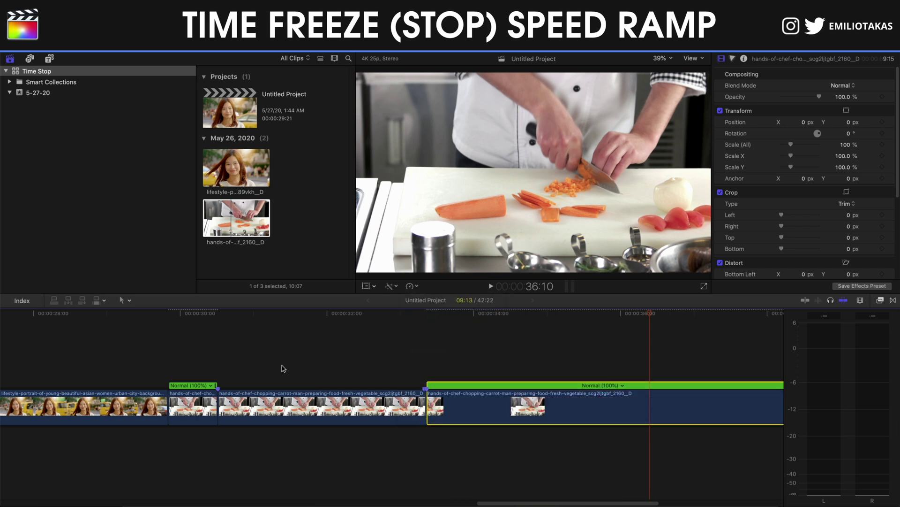
Step: Play back the chef segments from 29:21 across both cuts to check the freeze
click(166, 347)
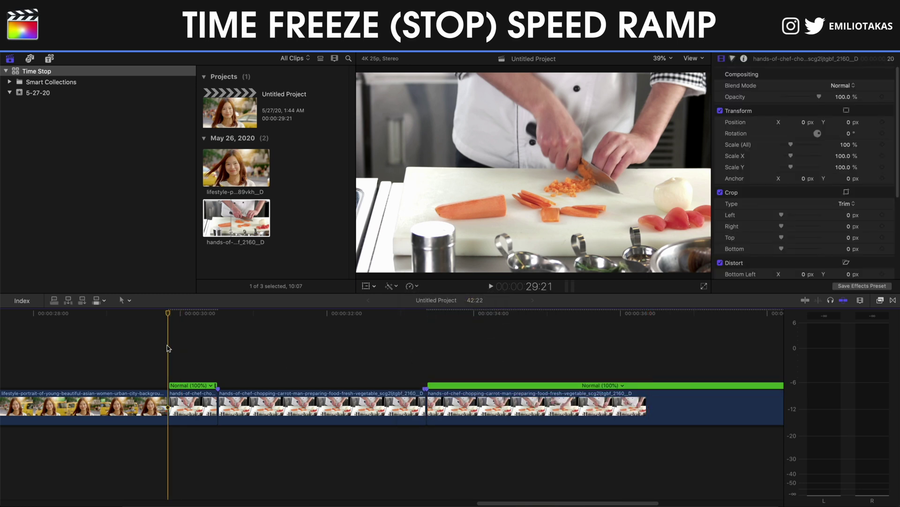
key(space)
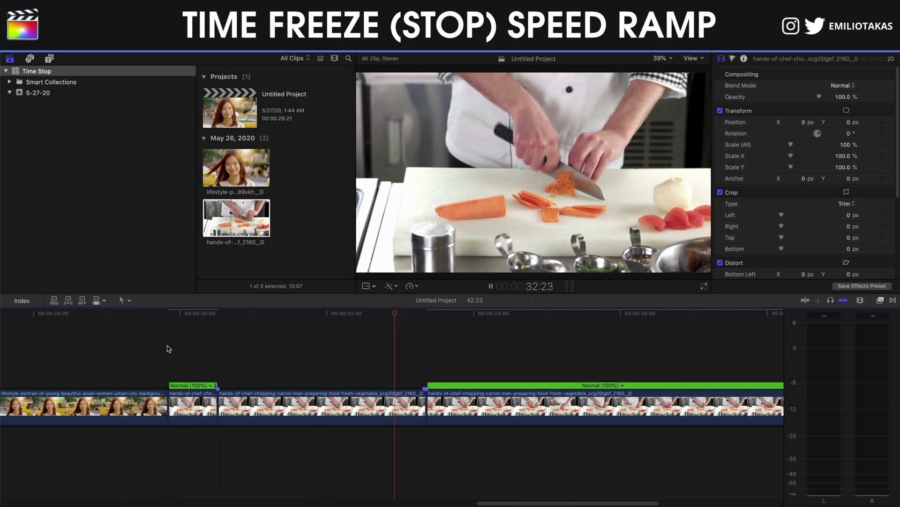
key(space)
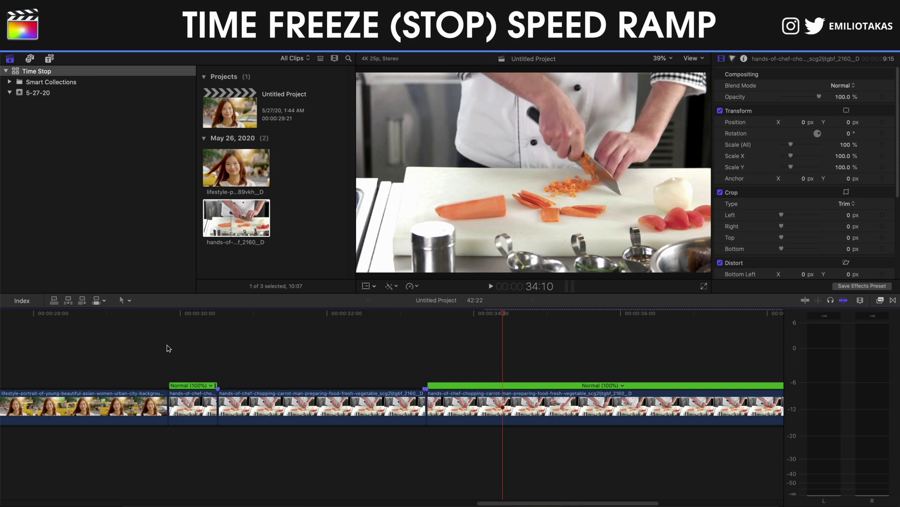
Step: Select a range of about four frames on the portrait clip starting at 24:17
key(super+minus)
key(super+minus)
click(52, 359)
click(44, 360)
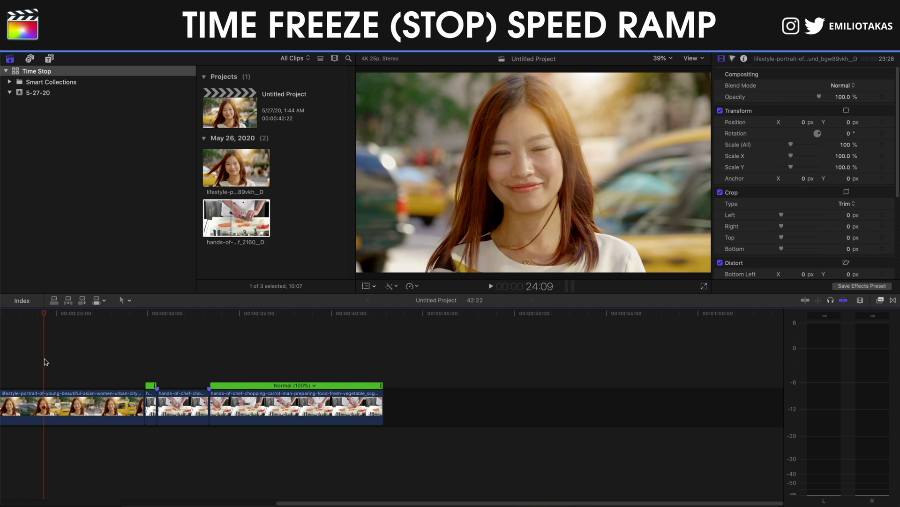
key(Right)
key(Right)
key(Right)
key(Right)
key(Right)
key(Right)
key(Right)
key(Right)
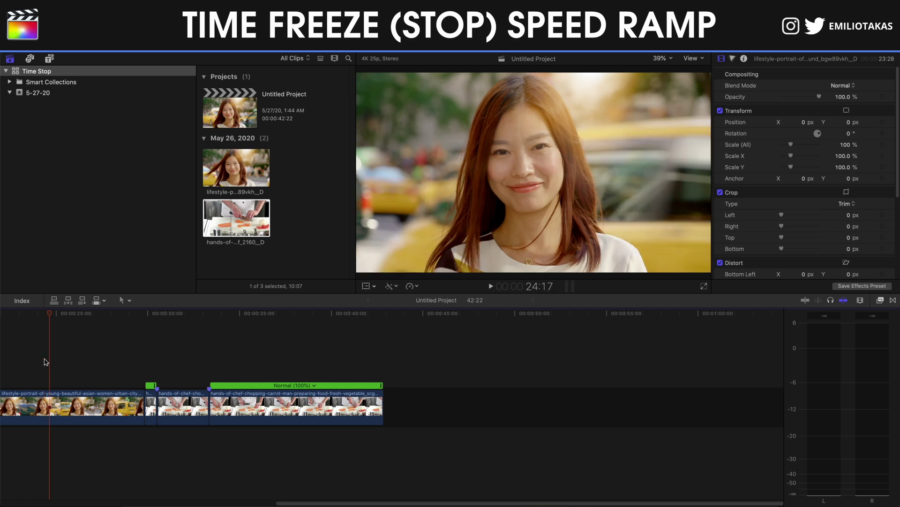
key(b)
key(super+equal)
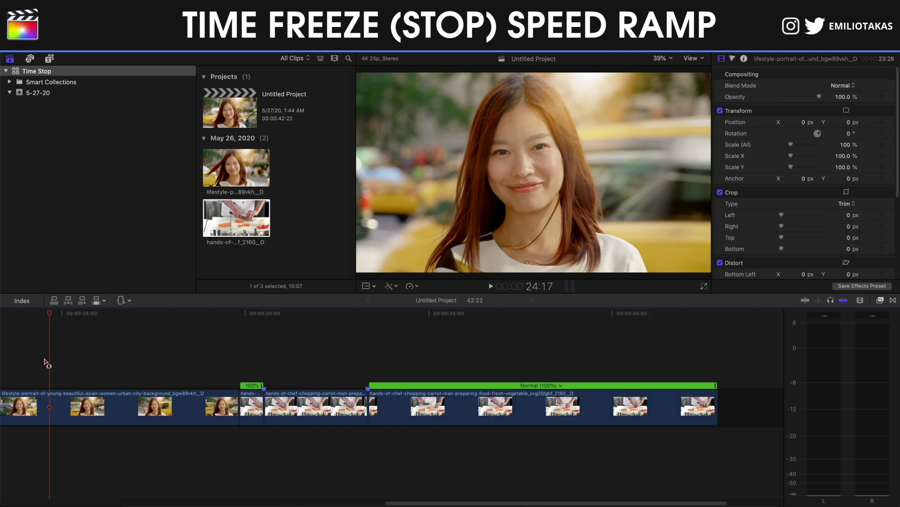
drag(49, 402, 56, 401)
Step: Set a custom speed rate of 1% on the selected range of the portrait clip
click(410, 285)
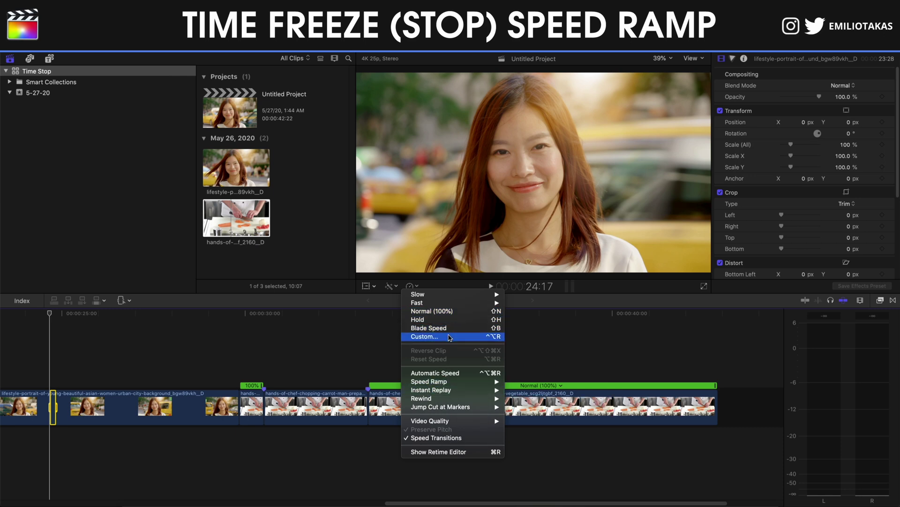
click(424, 337)
text(1)
key(Return)
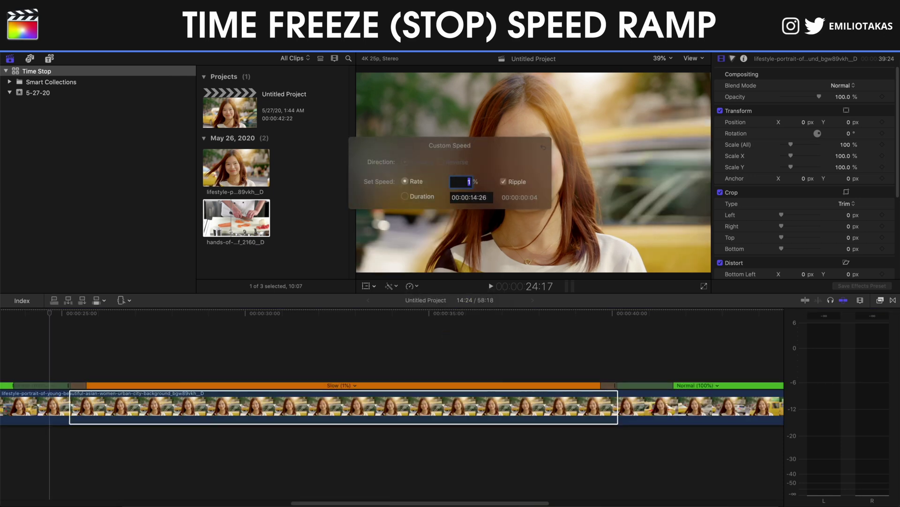
key(a)
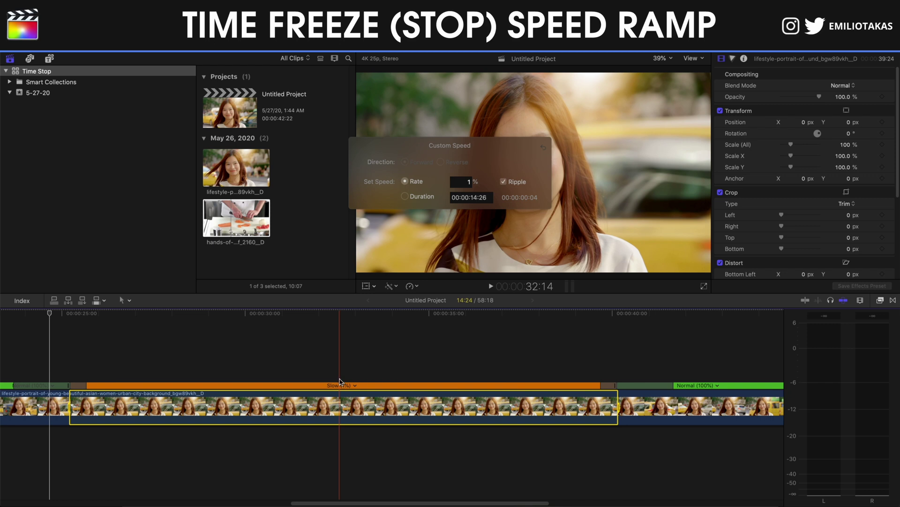
Step: Select the portrait clip and check which retiming video quality it uses
click(661, 406)
click(662, 407)
click(415, 286)
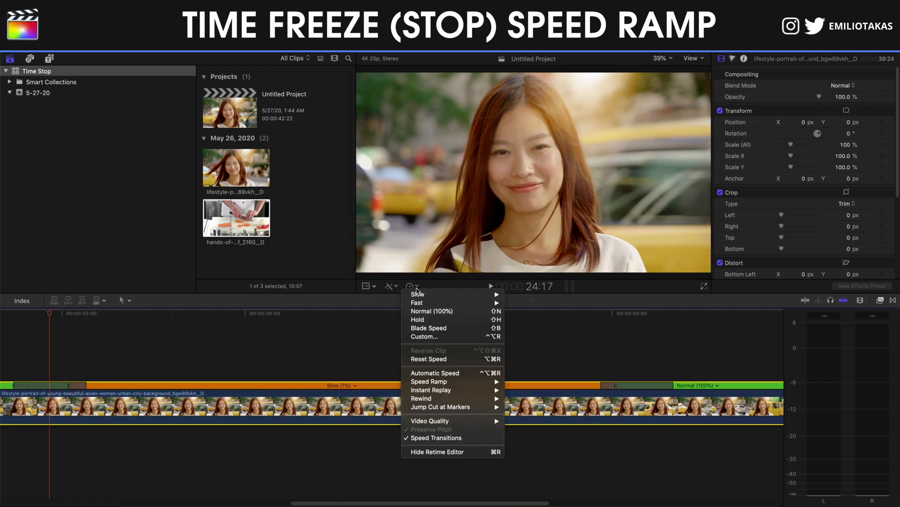
mouse_move(462, 421)
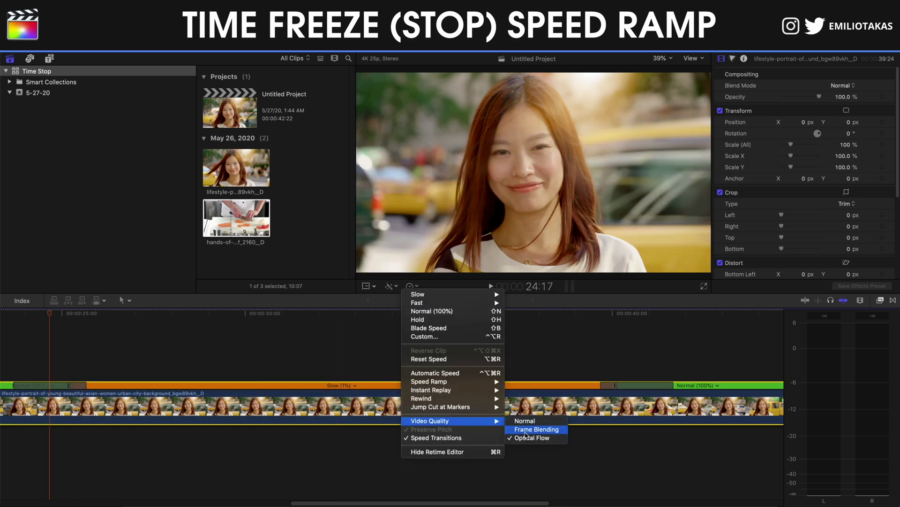
click(639, 446)
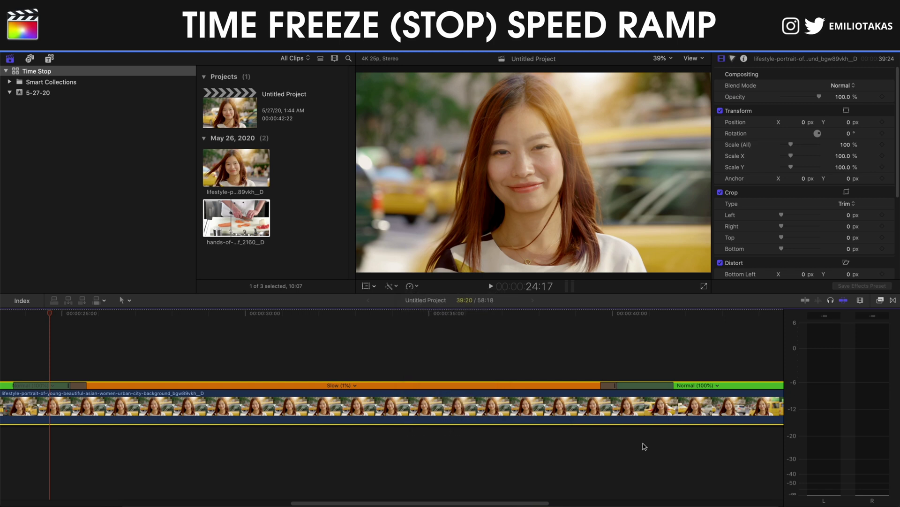
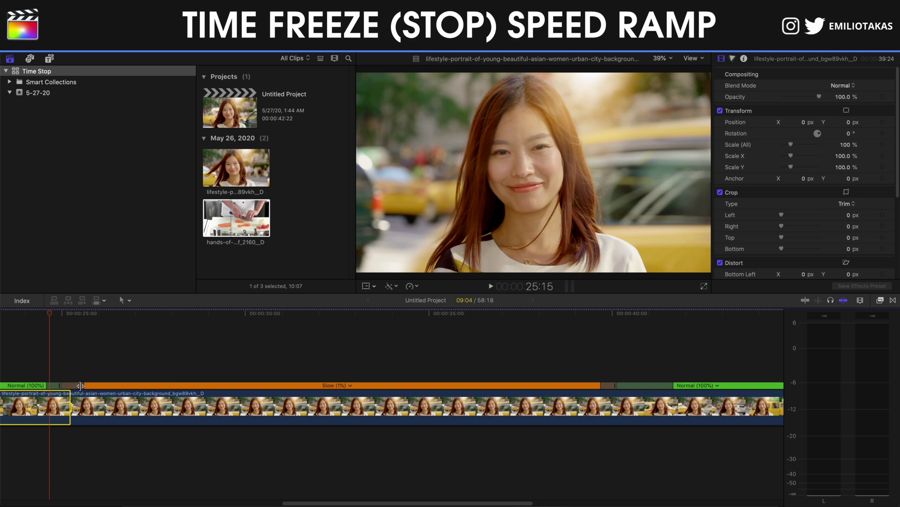
Step: Play the portrait clip through its second 1% slow section and place the playhead inside it at 33:21
scroll(137, 359, left, 6)
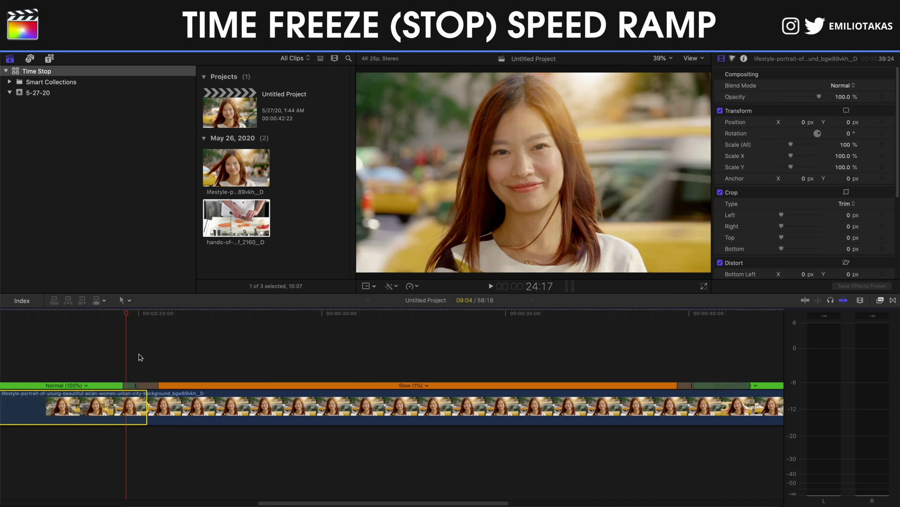
click(133, 359)
click(73, 363)
key(super+4)
key(space)
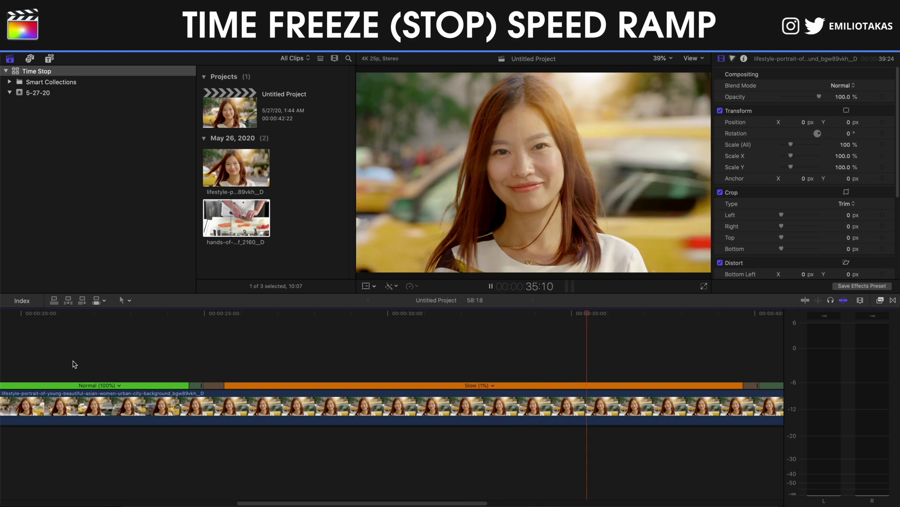
key(space)
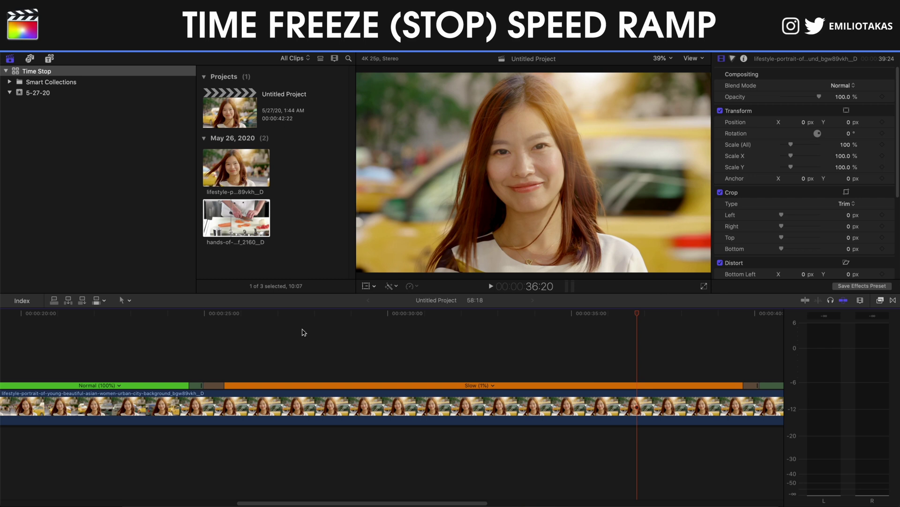
click(530, 362)
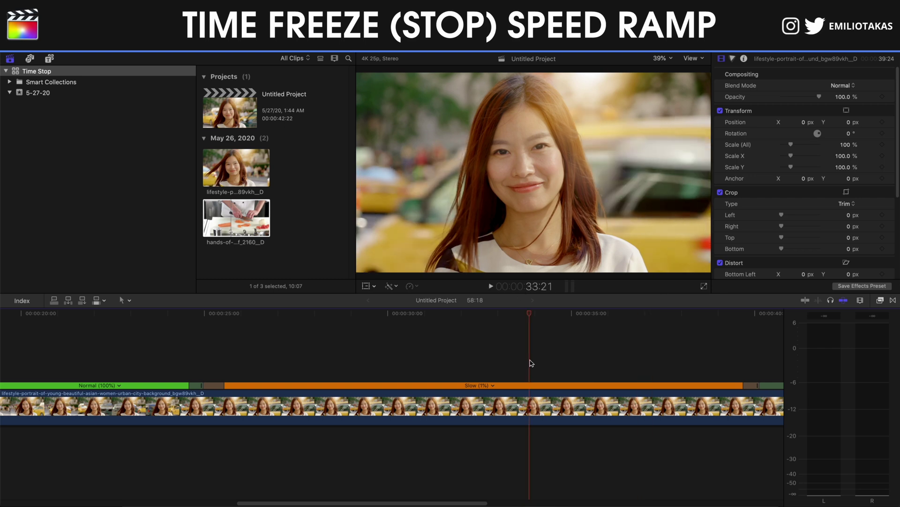
Step: Try cutting the portrait clip at 33:21 and setting the part after the cut to Normal (100%), and undo both changes
click(535, 398)
key(a)
click(535, 398)
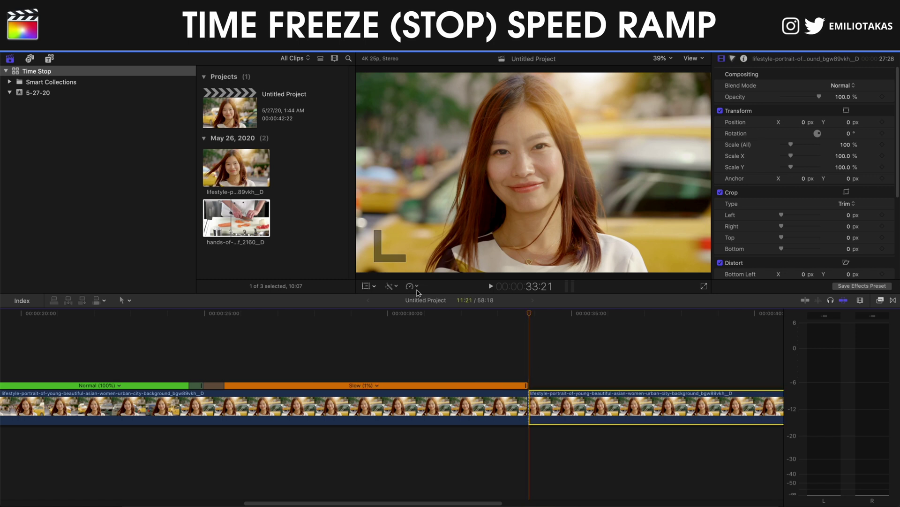
click(410, 286)
click(429, 311)
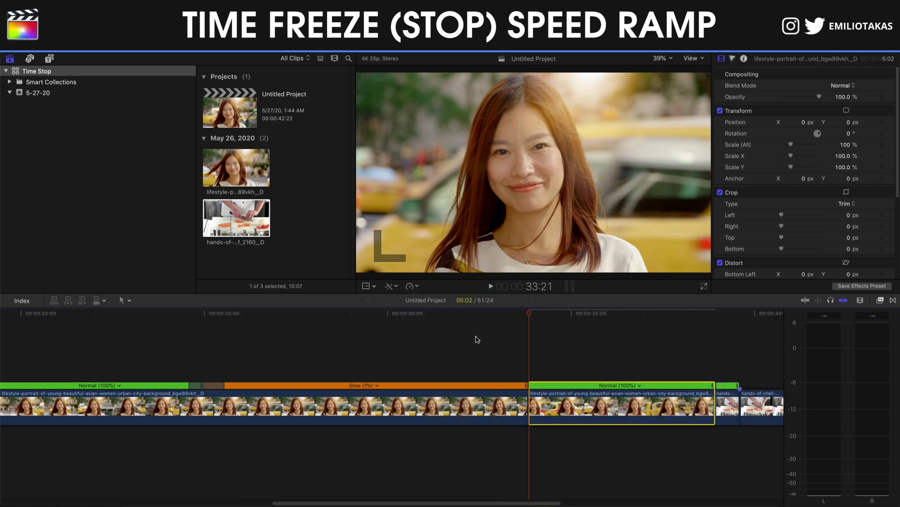
key(super+z)
key(super+z)
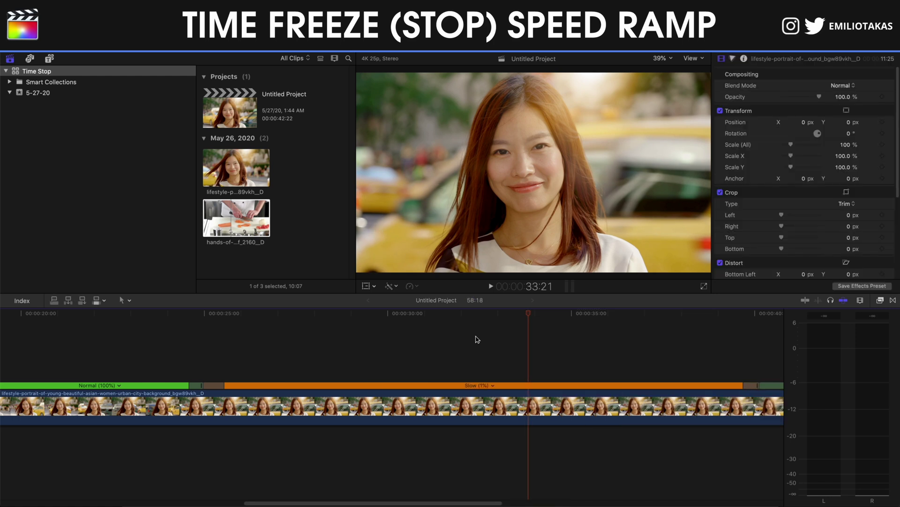
Step: Select the range from 33:21 to the end of the portrait clip and set its speed to Normal (100%)
key(super+minus)
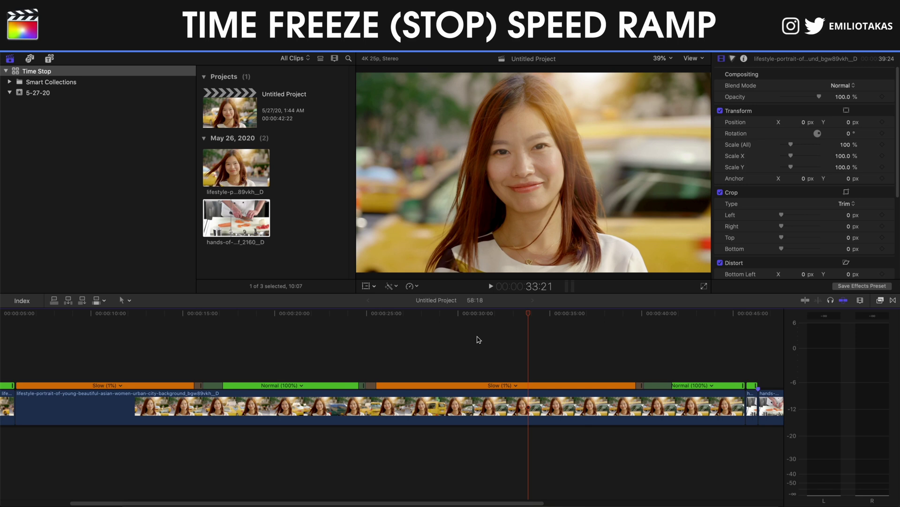
key(b)
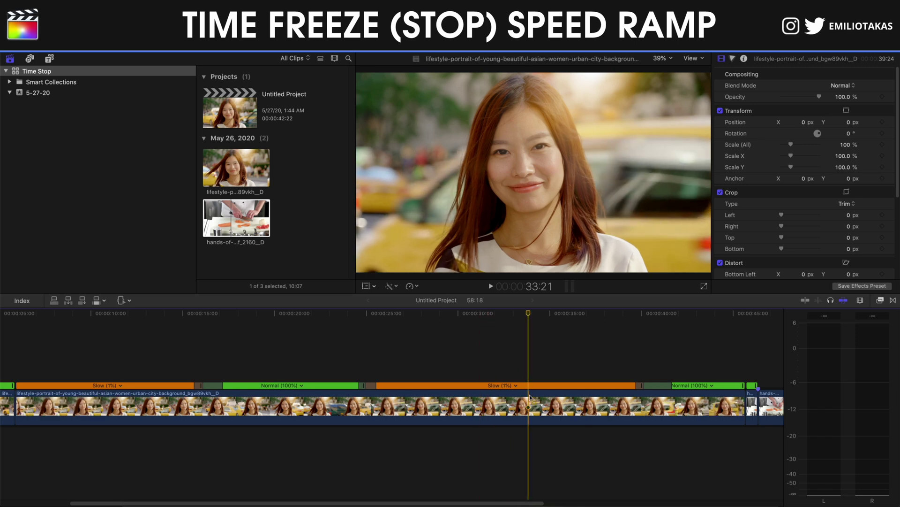
drag(528, 403, 746, 404)
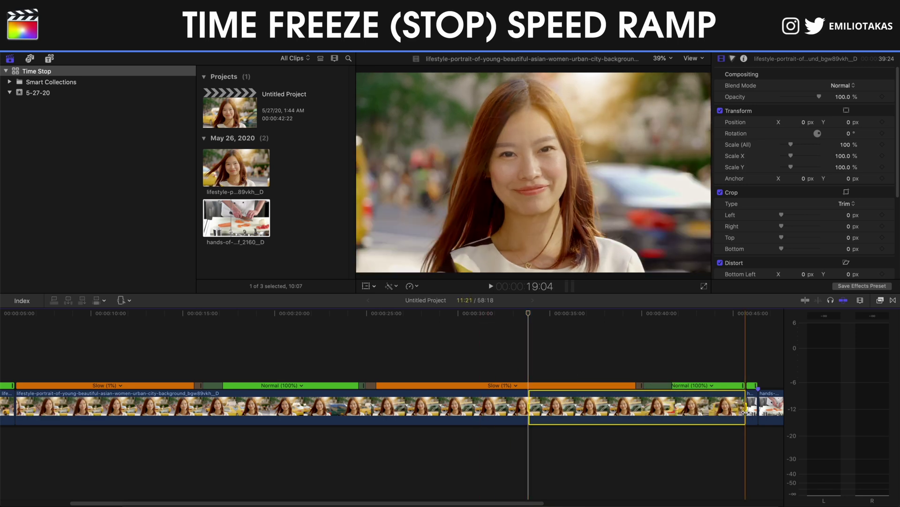
click(412, 286)
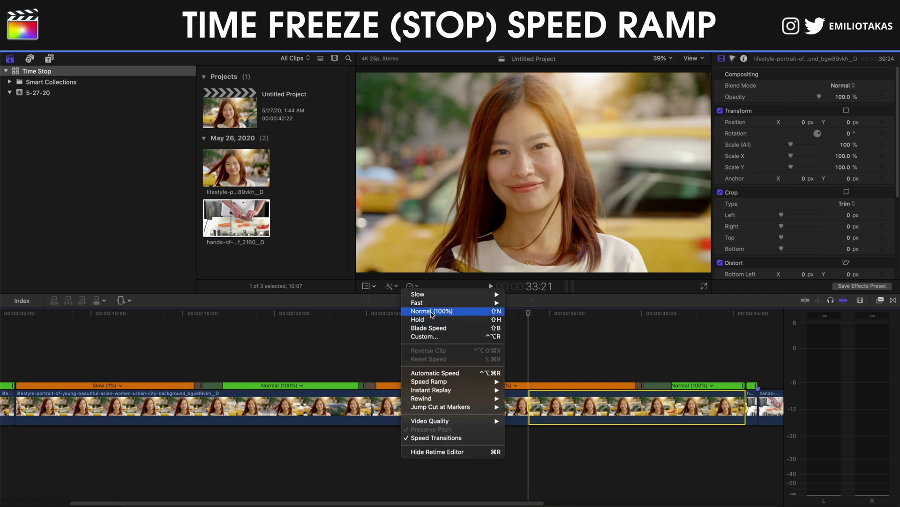
click(432, 311)
Step: Shorten the speed transition after the portrait clip's second 1% section and play back from just before that section
key(a)
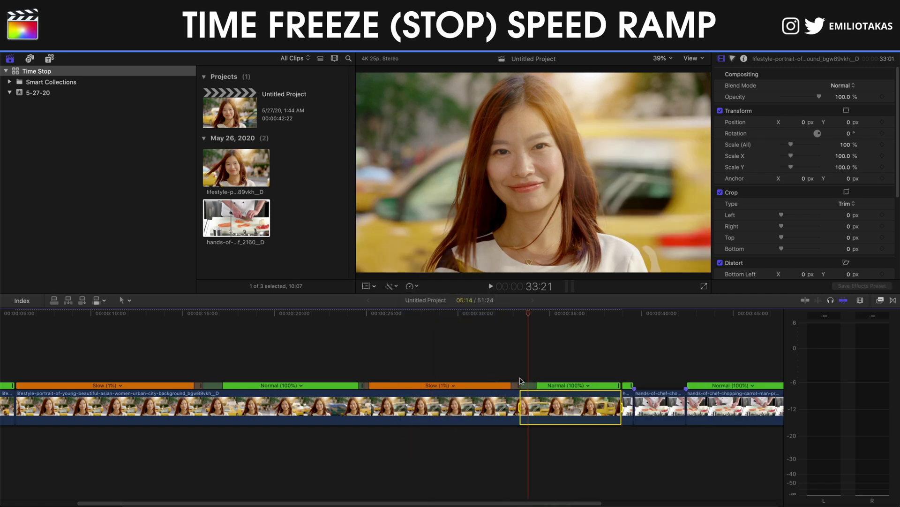
drag(535, 385, 515, 385)
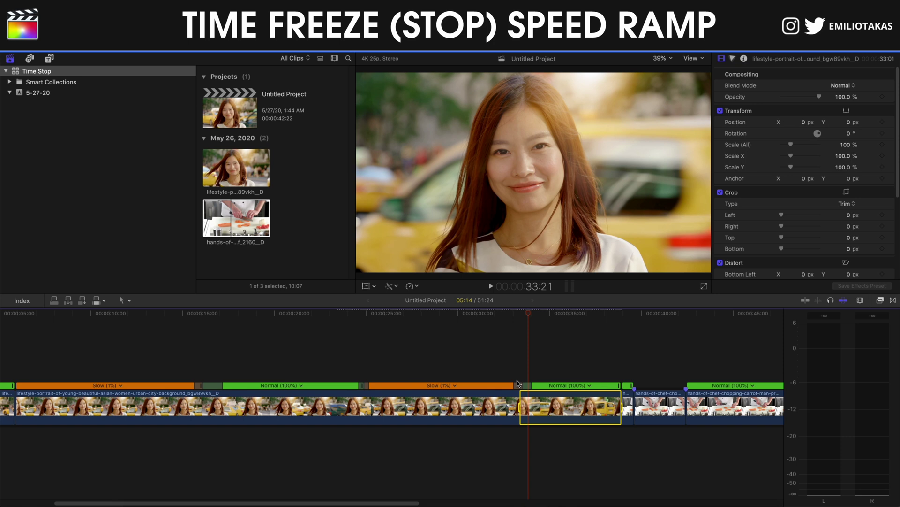
click(339, 363)
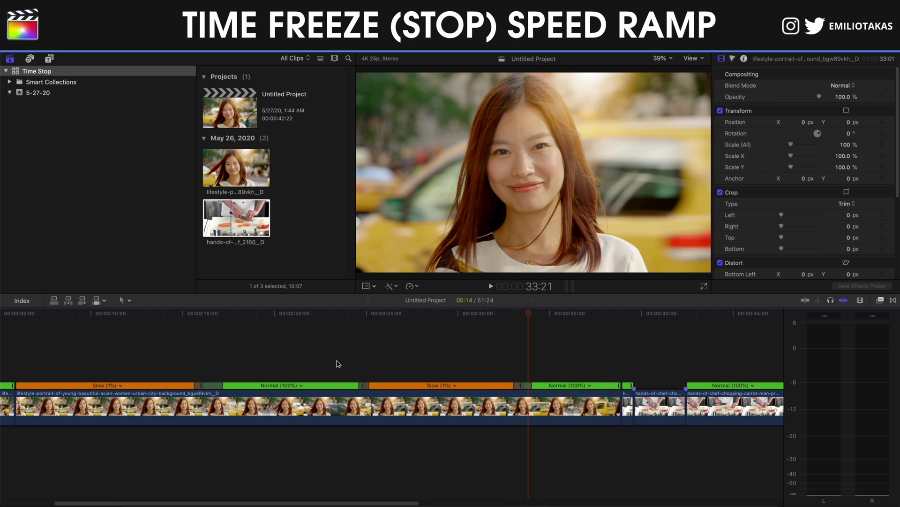
key(space)
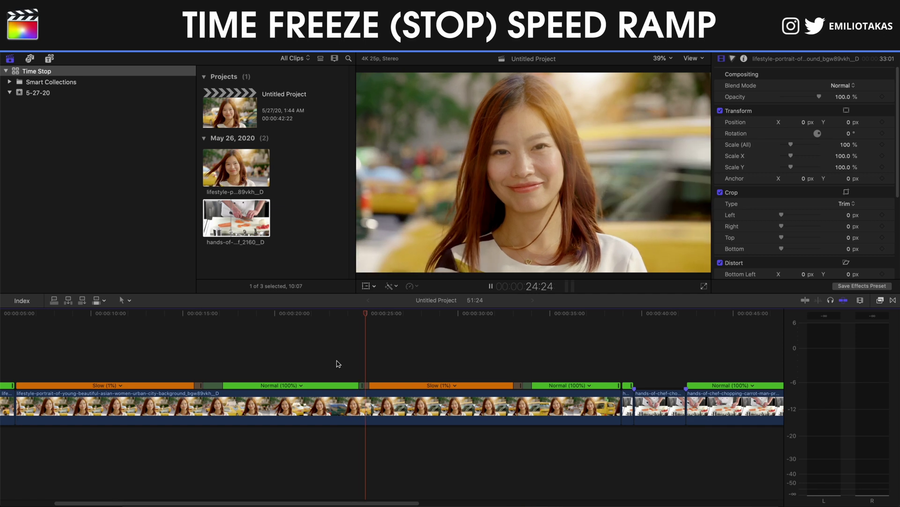